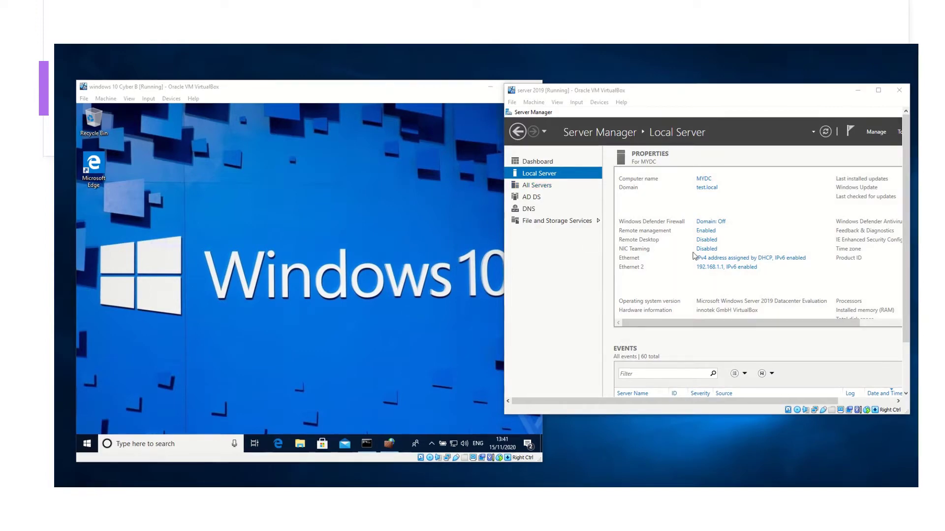
# Activate the Server 2019 virtual machine window
pyautogui.click(715, 107)
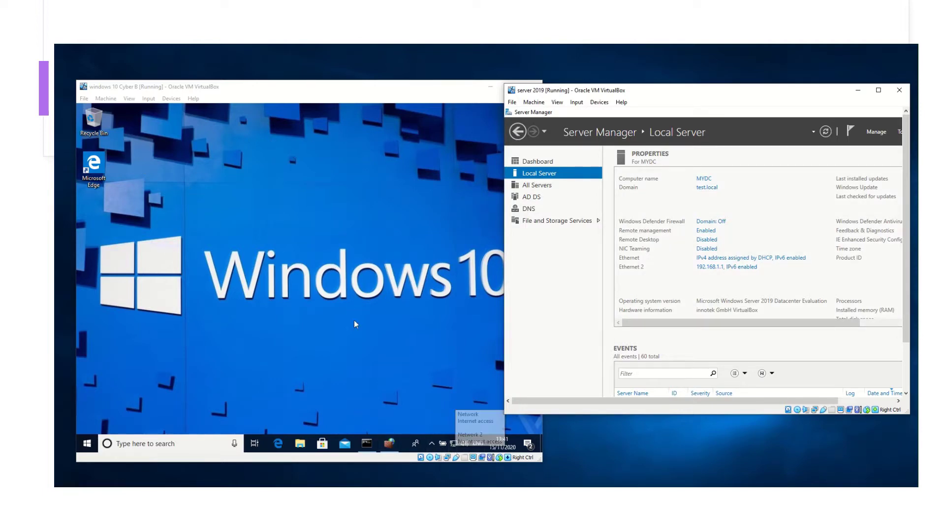
# Open a new File Explorer window at This PC on the Windows 10 VM
pyautogui.click(300, 449)
pyautogui.rightClick(300, 449)
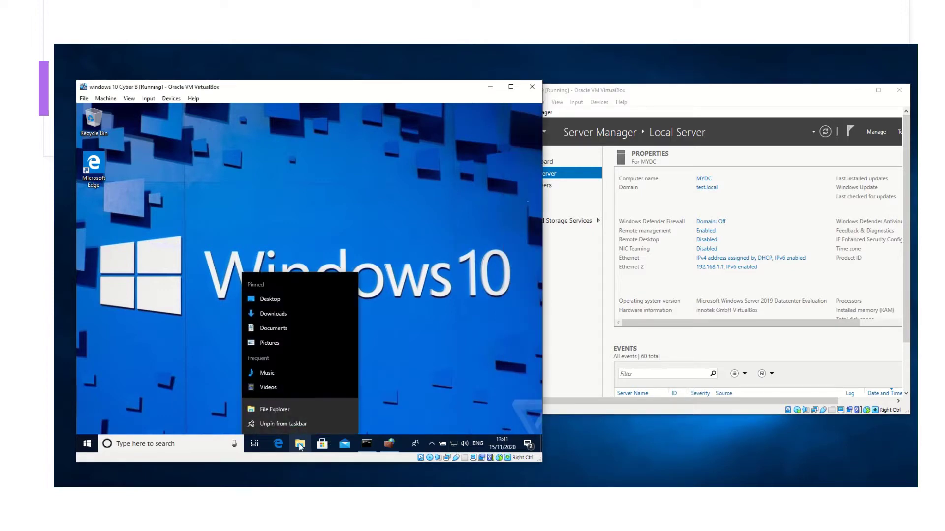
pyautogui.click(273, 291)
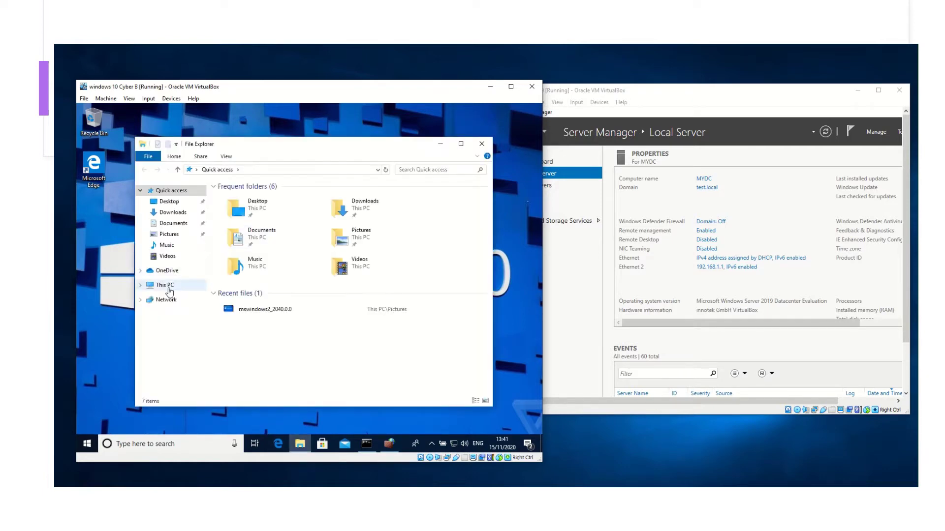
pyautogui.click(167, 290)
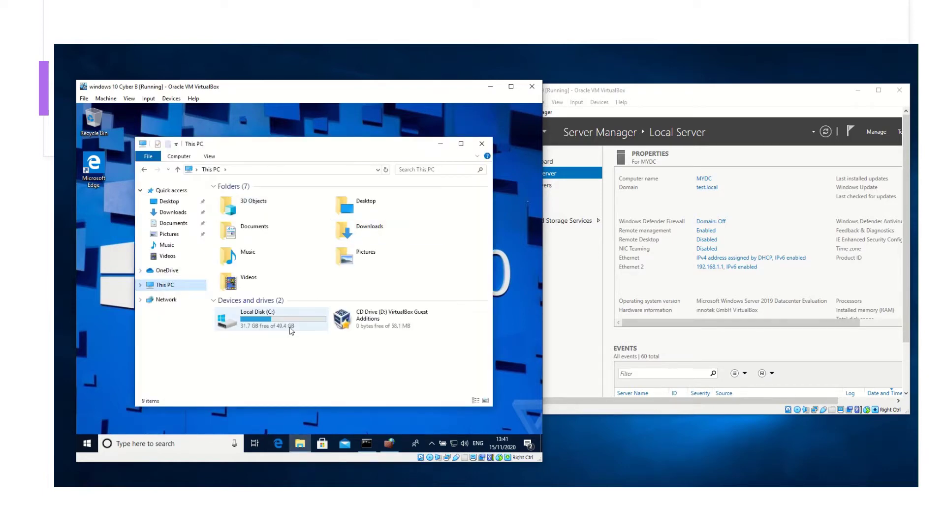
# Check System properties: computer name DESKTOP-NUM5UDQ in workgroup WORKGROUP, then minimize System
pyautogui.rightClick(187, 289)
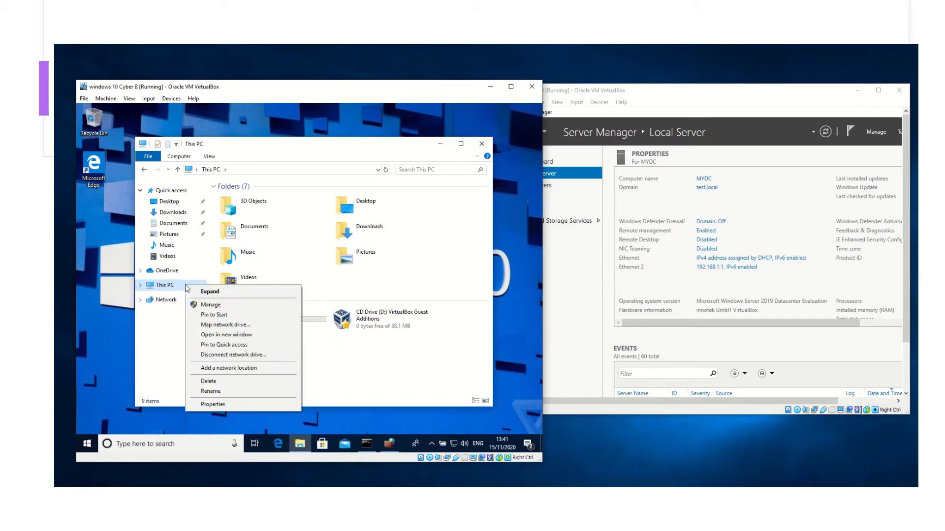
pyautogui.click(240, 404)
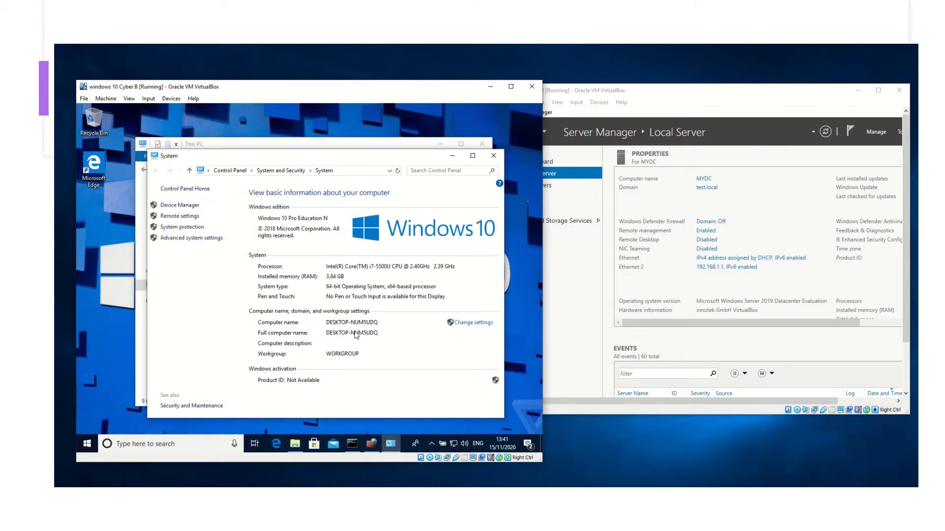
pyautogui.moveTo(363, 159); pyautogui.dragTo(341, 114)
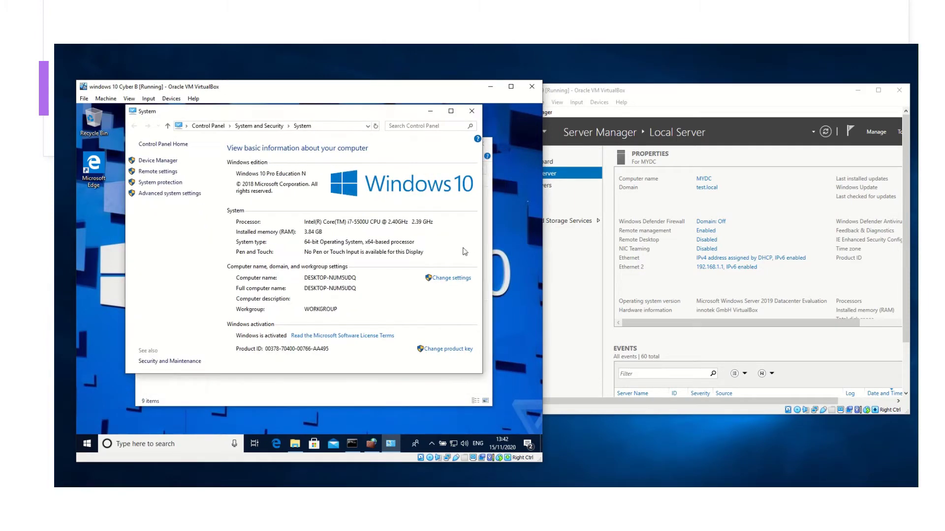
pyautogui.click(449, 278)
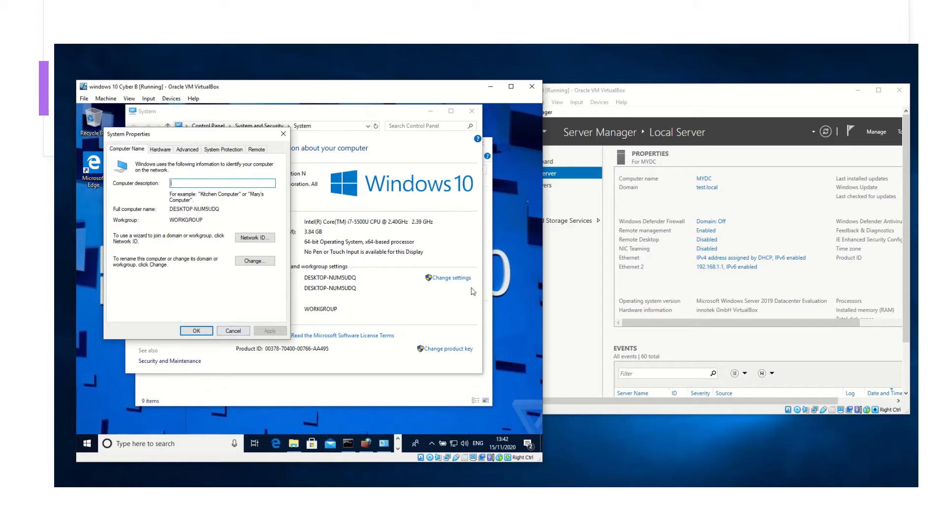
pyautogui.click(232, 332)
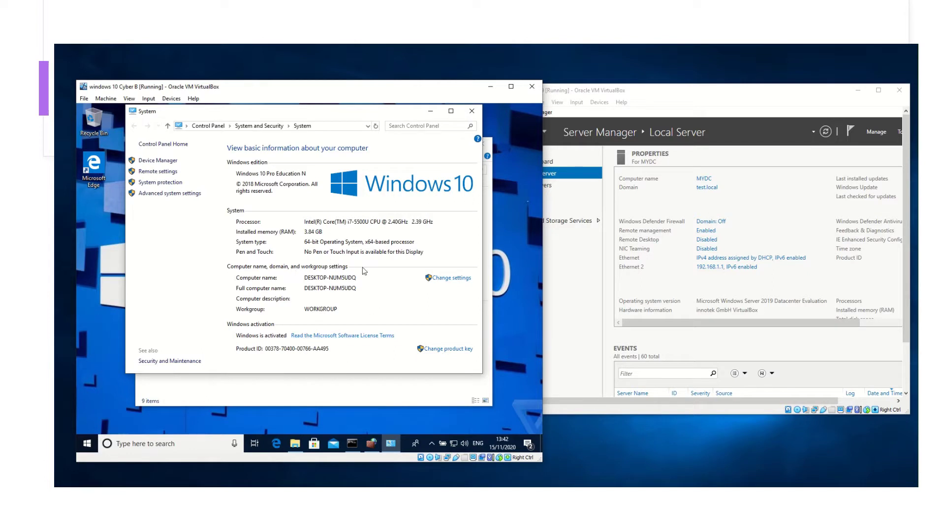
pyautogui.click(432, 114)
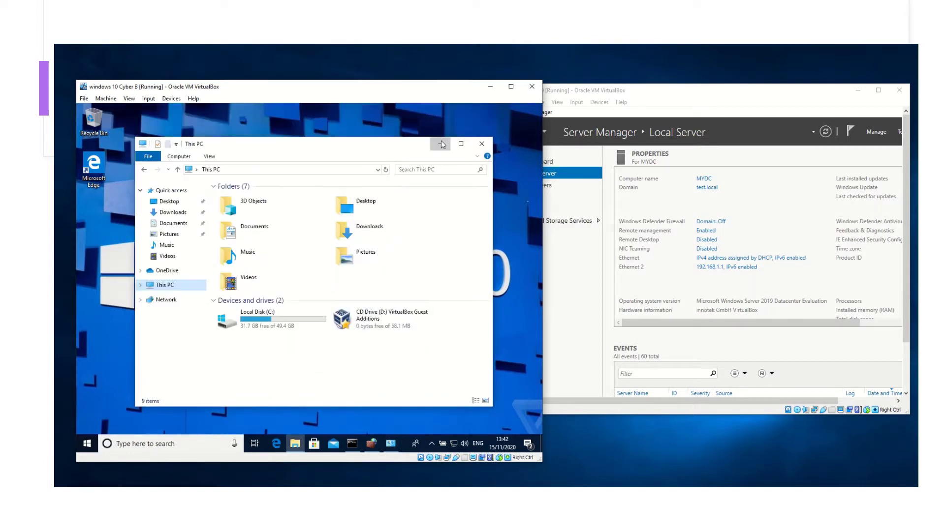
# Review Server Manager's Local Server page showing MYDC in test.local, then return to the Windows 10 VM's Devices menu
pyautogui.click(441, 144)
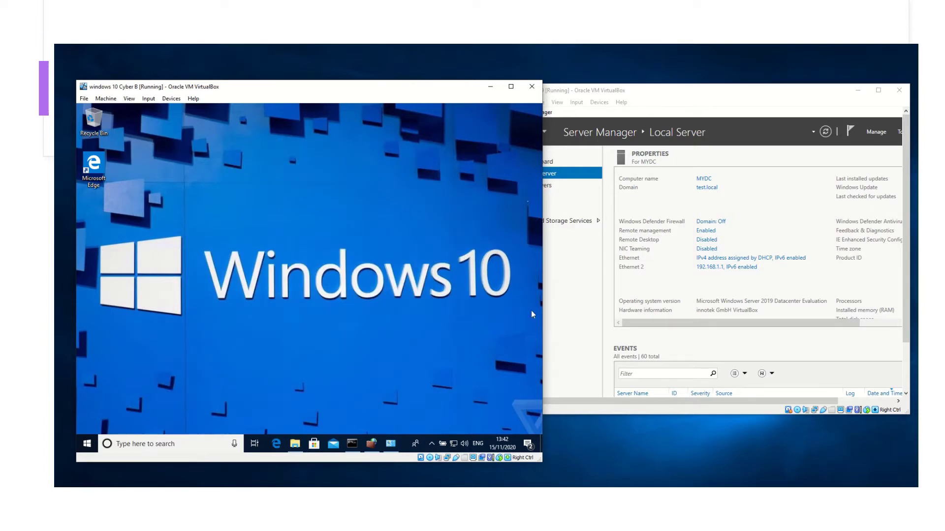
pyautogui.click(698, 102)
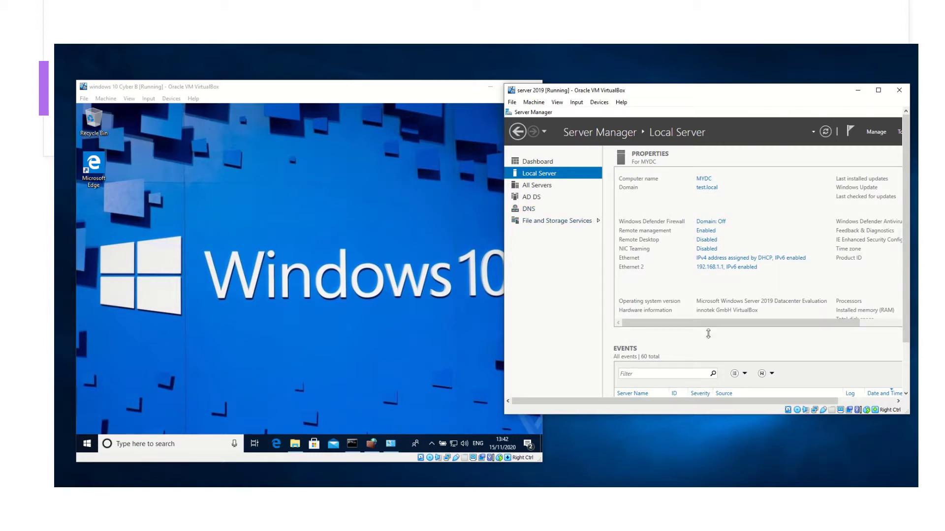
pyautogui.scroll(-1, 689, 259)
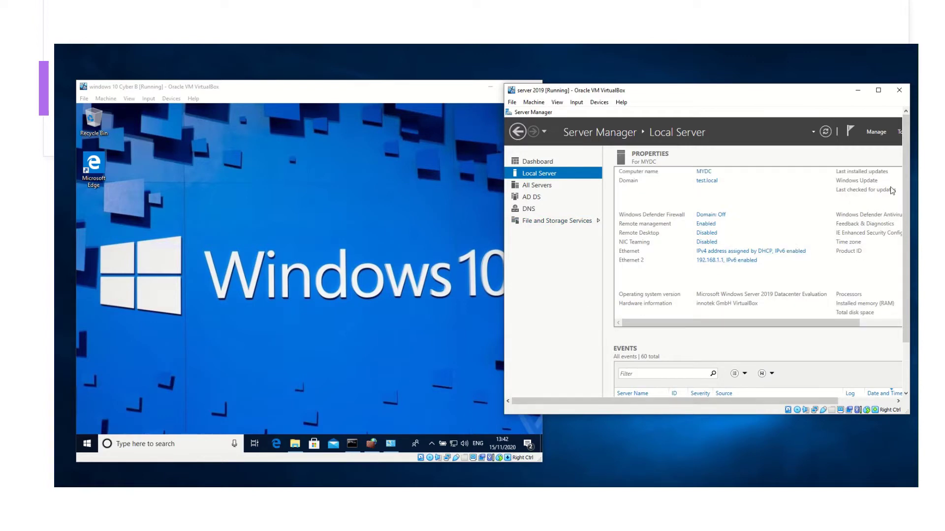
pyautogui.moveTo(904, 261); pyautogui.dragTo(905, 281)
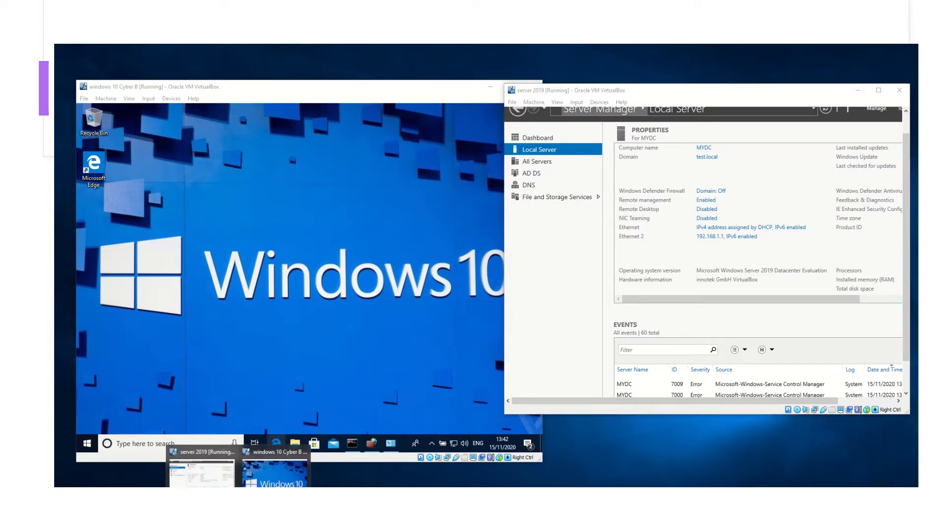
pyautogui.click(204, 111)
pyautogui.click(171, 98)
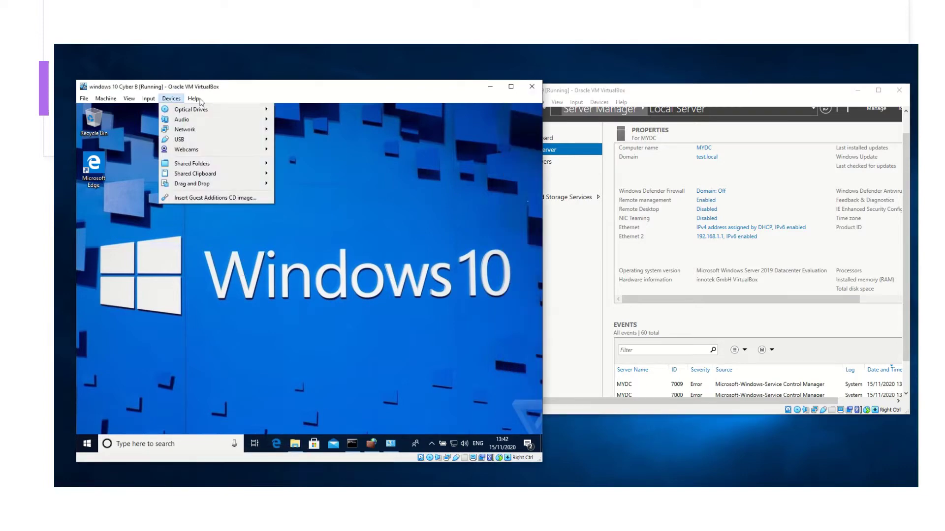
# Insert the Guest Additions CD and launch its 6.1.16 setup from drive D:
pyautogui.click(189, 199)
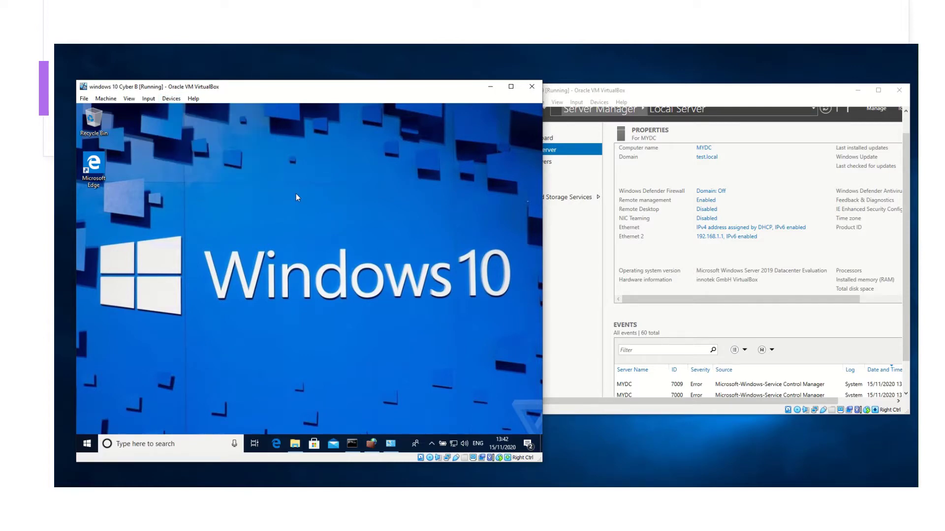
pyautogui.click(295, 444)
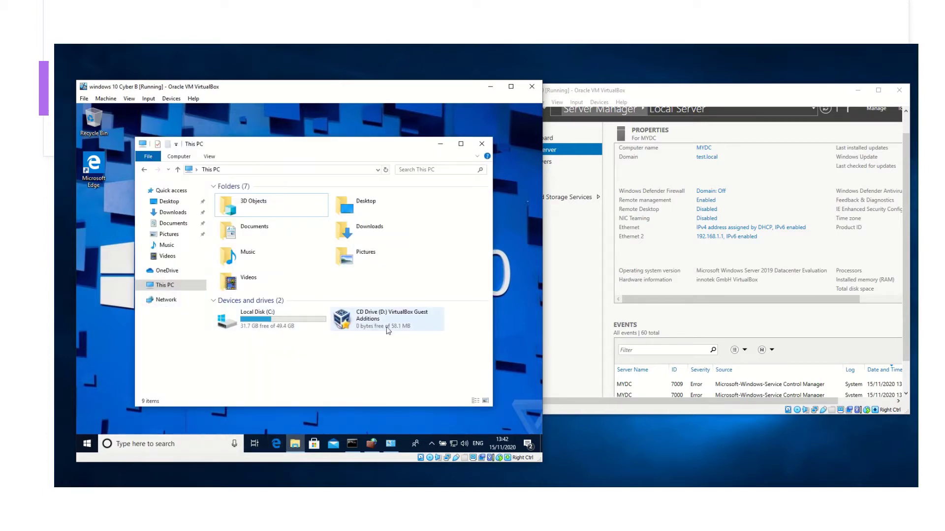
pyautogui.doubleClick(400, 325)
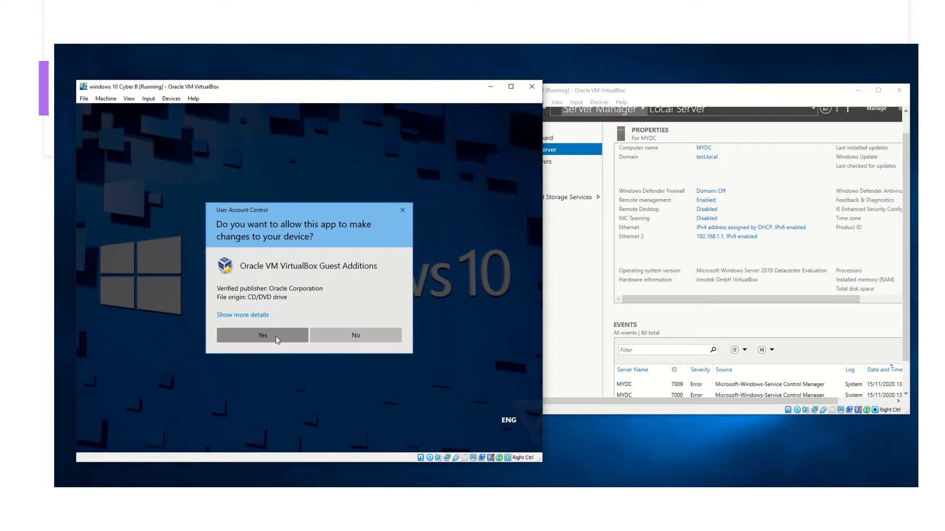
pyautogui.click(276, 336)
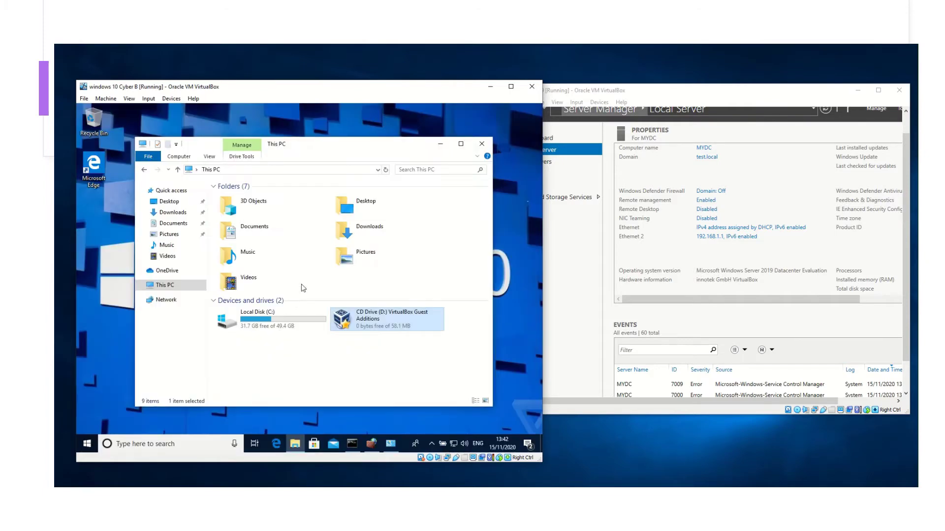
pyautogui.doubleClick(380, 321)
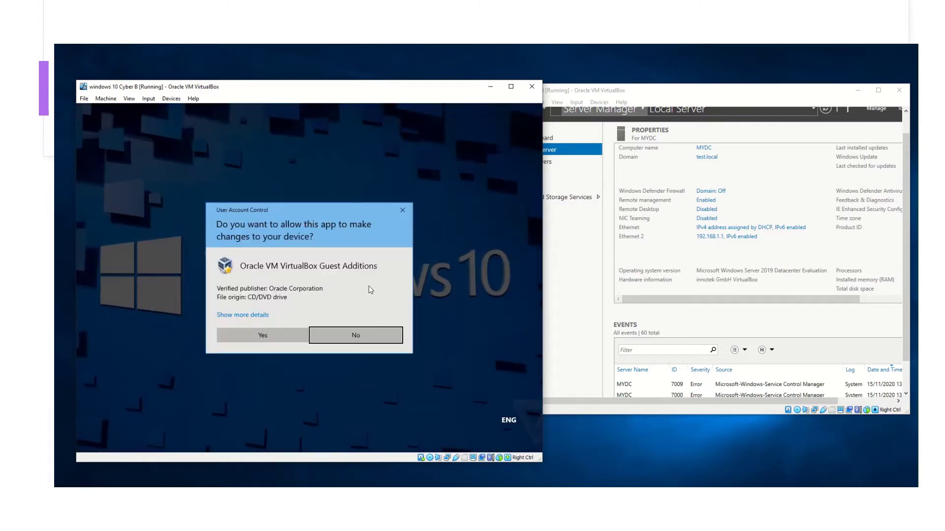
pyautogui.click(299, 336)
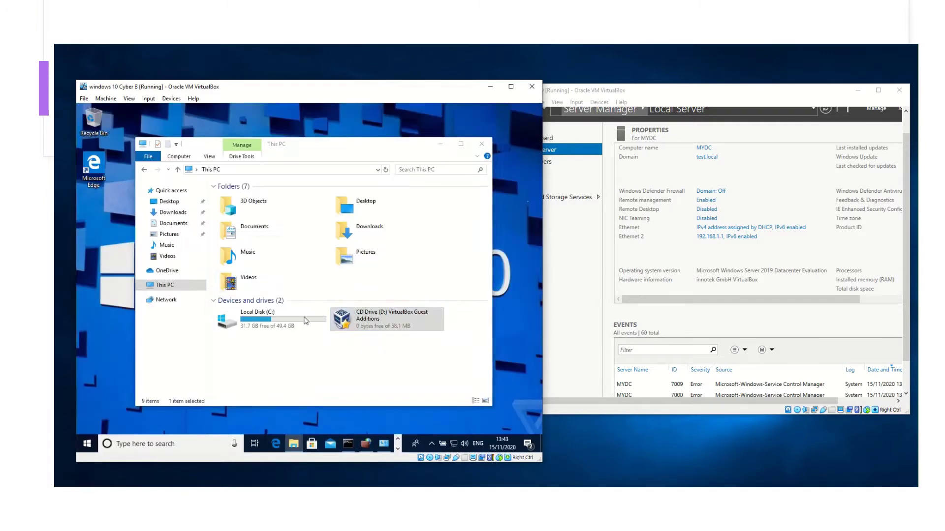
# Cancel the Guest Additions setup and confirm quitting without installing
pyautogui.click(440, 147)
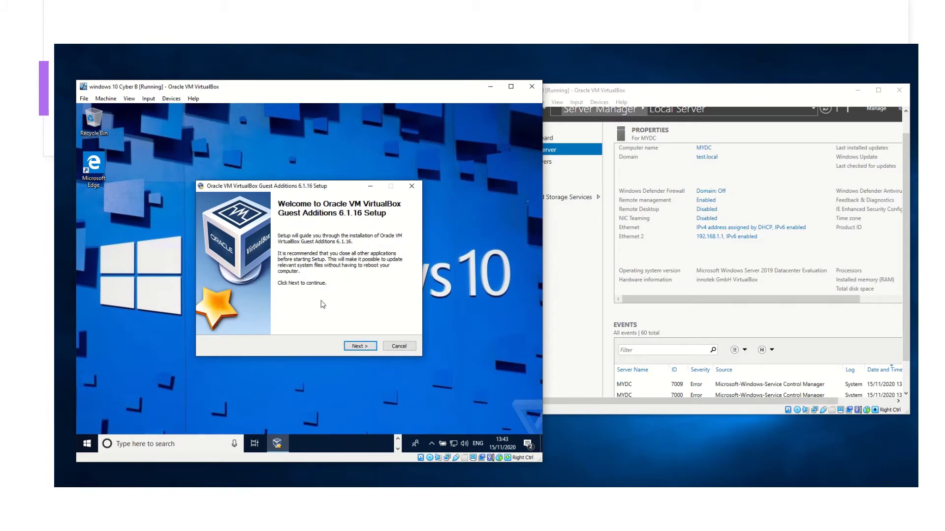
pyautogui.click(398, 347)
pyautogui.click(339, 304)
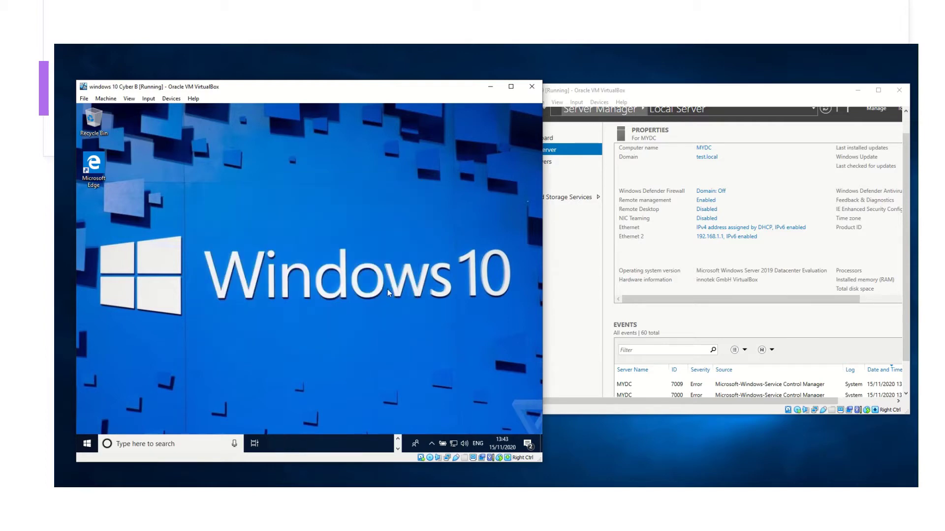
# Review the ping 192.168.1.1 results in Command Prompt (4 replies, 0% loss), then minimize it
pyautogui.click(595, 103)
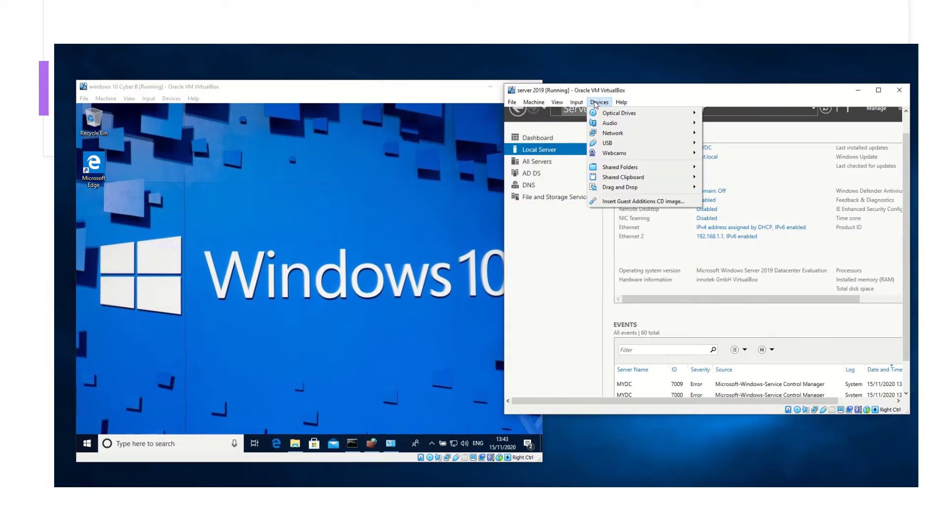
pyautogui.click(591, 295)
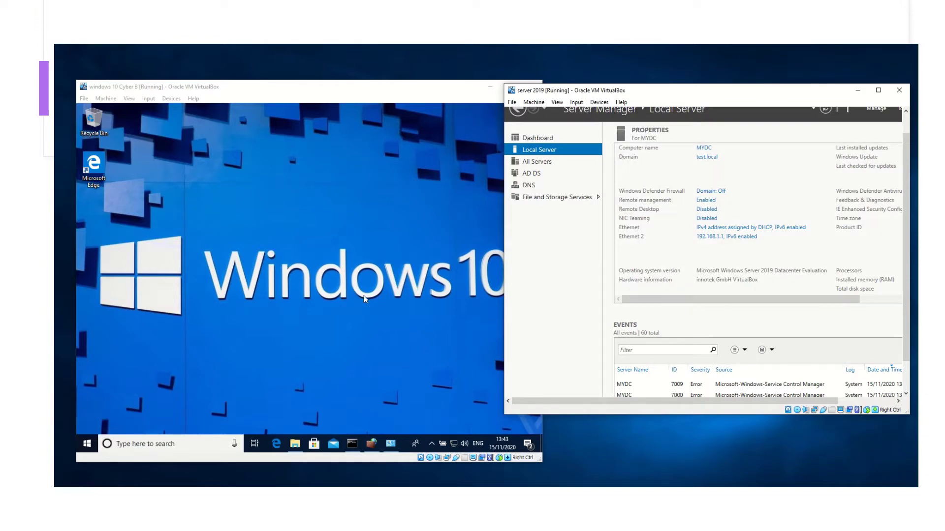
pyautogui.click(352, 446)
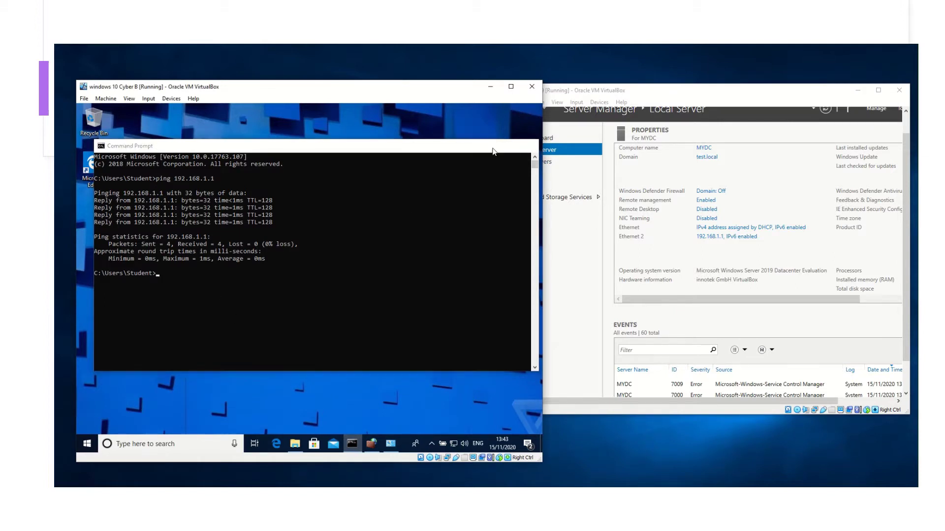
pyautogui.click(487, 146)
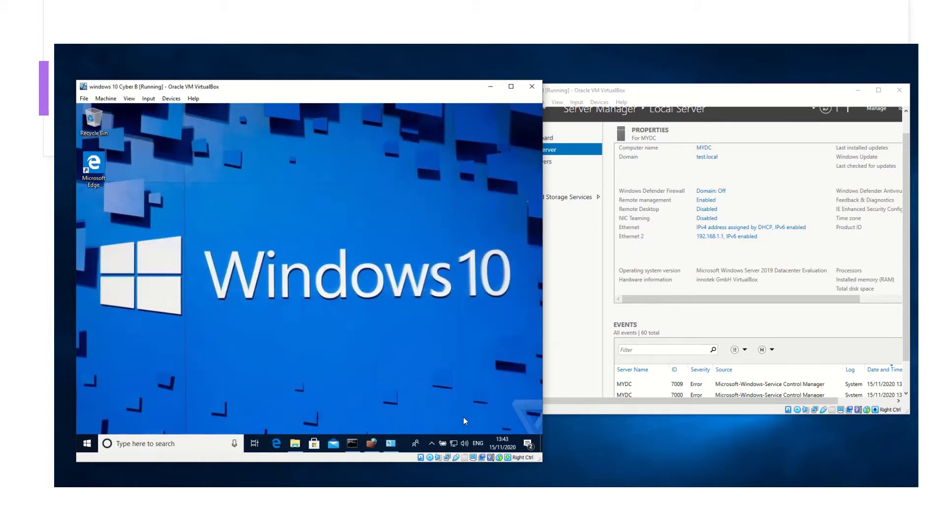
# Go from the network status flyout through Network & Internet settings to Network and Sharing Center
pyautogui.click(453, 446)
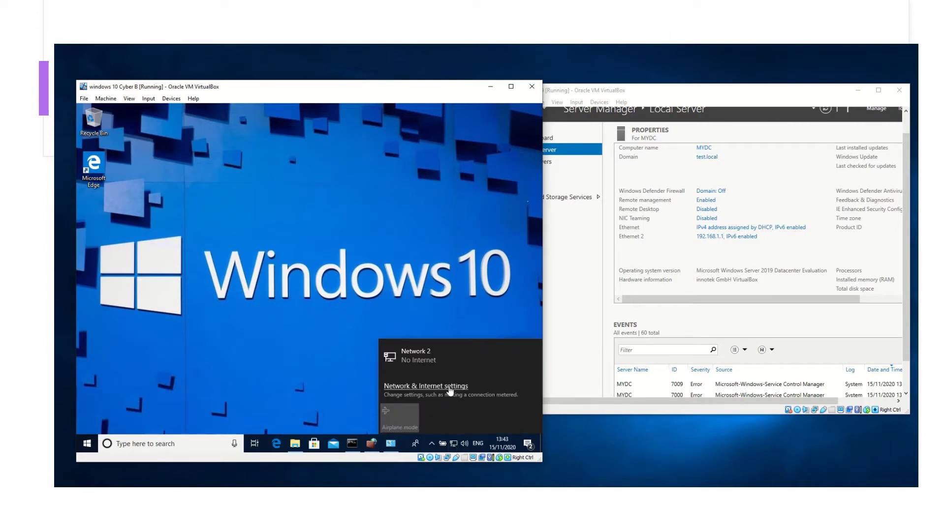
pyautogui.click(450, 390)
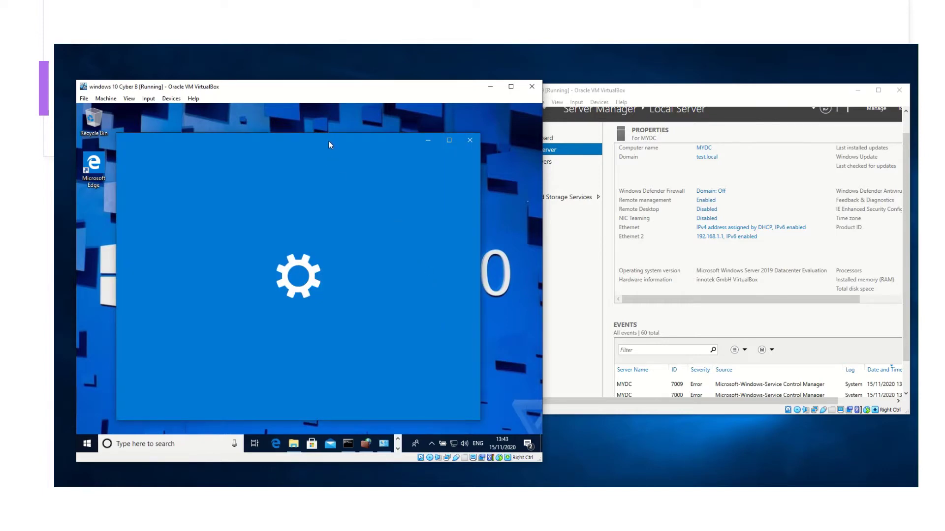
pyautogui.scroll(-2, 351, 278)
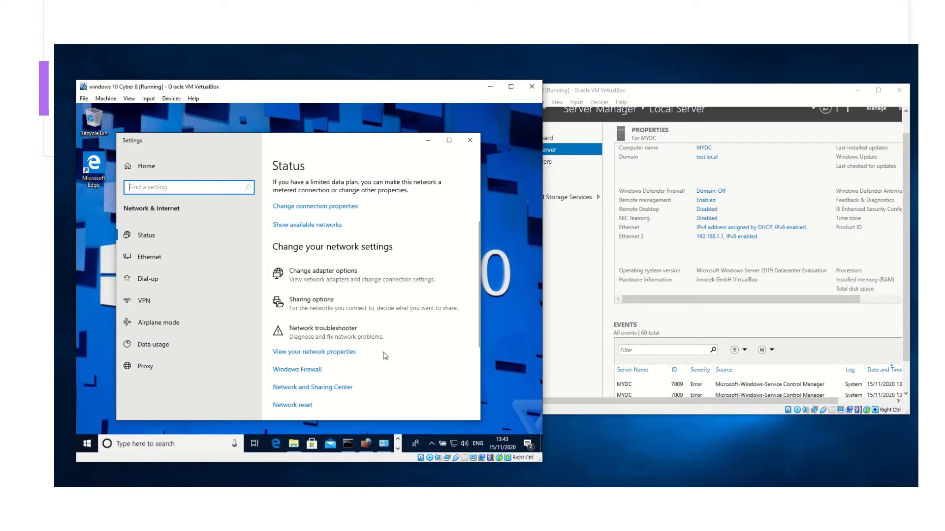
pyautogui.click(325, 392)
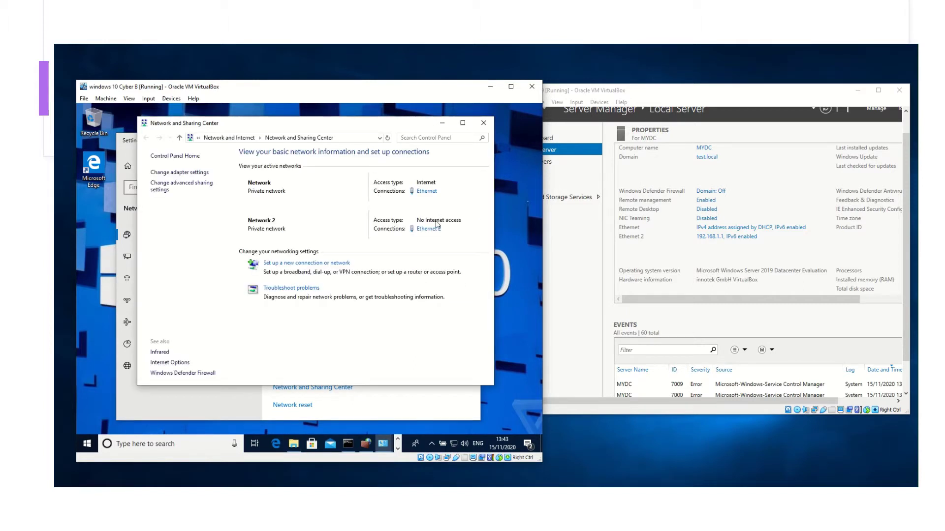
# Verify Ethernet 2 IPv4: static 192.168.1.2, mask 255.255.255.0, gateway and DNS 192.168.1.1
pyautogui.click(428, 229)
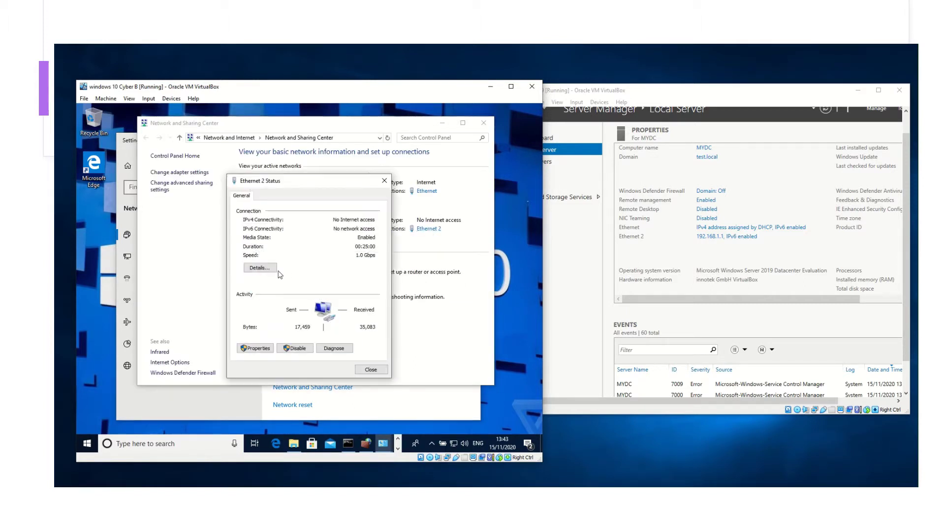
pyautogui.click(247, 353)
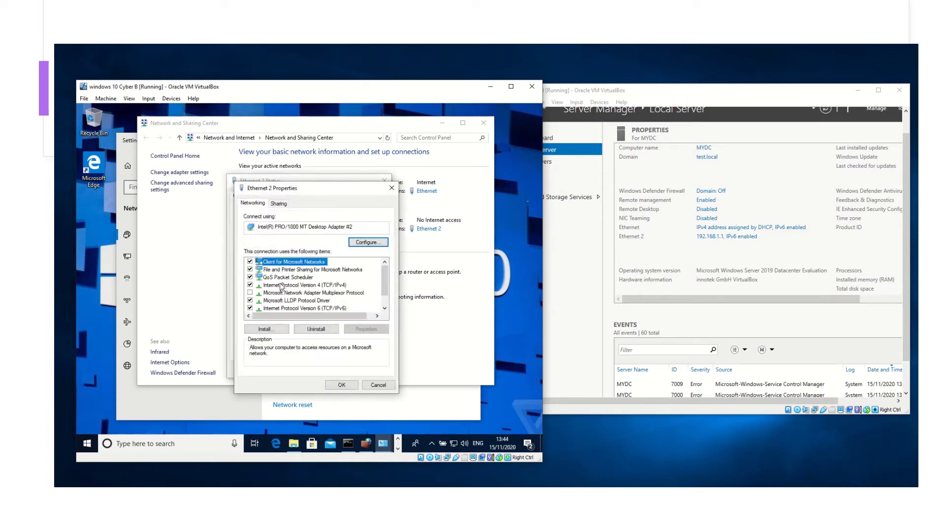
pyautogui.click(280, 284)
pyautogui.click(361, 328)
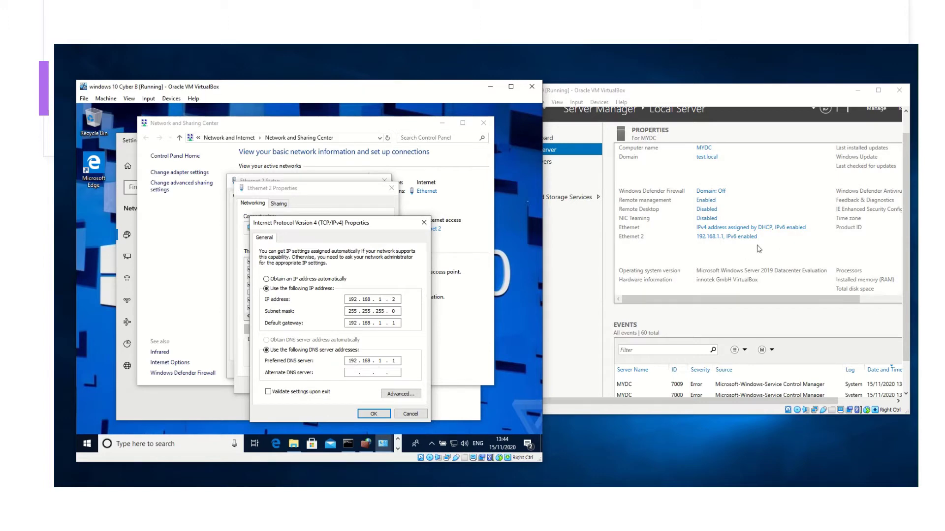
pyautogui.moveTo(399, 225); pyautogui.dragTo(384, 214)
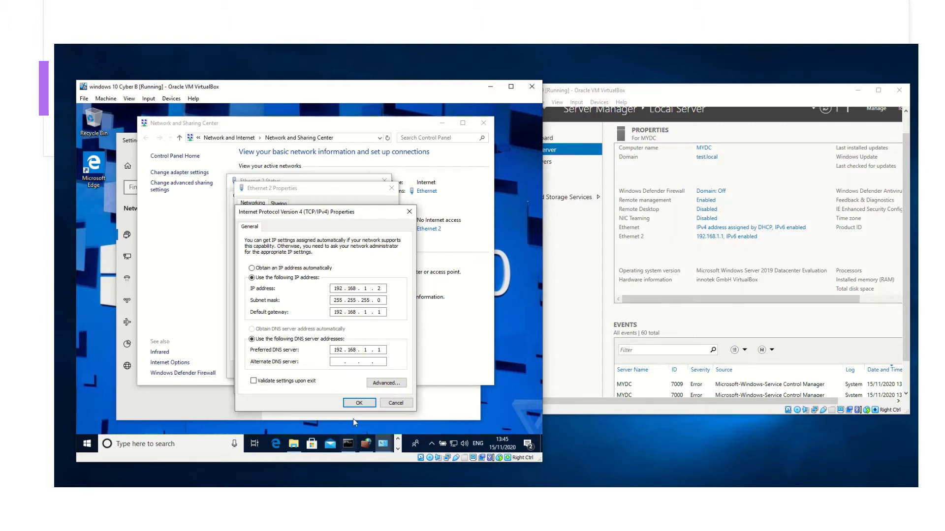
pyautogui.click(361, 403)
pyautogui.click(342, 385)
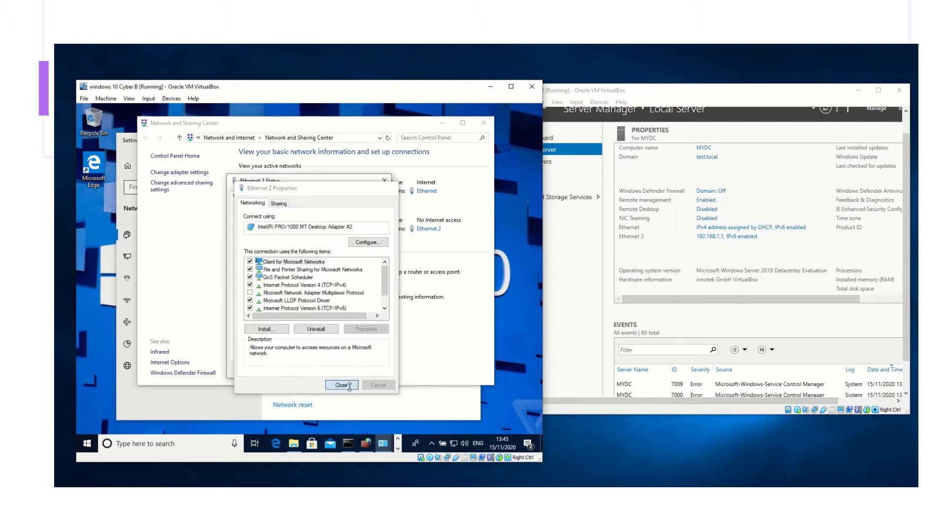
pyautogui.click(387, 180)
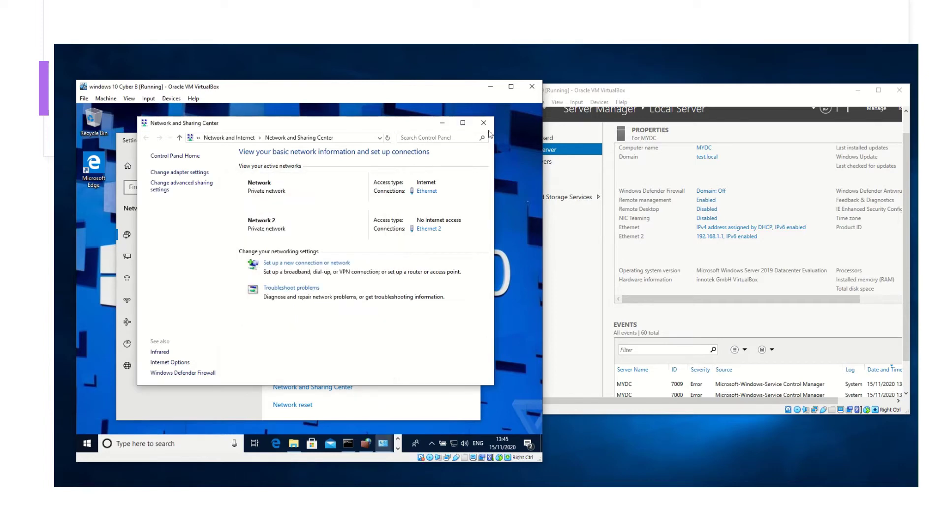
# Close the network windows and rerun ping 192.168.1.1, getting 4 replies with 0% loss
pyautogui.click(483, 122)
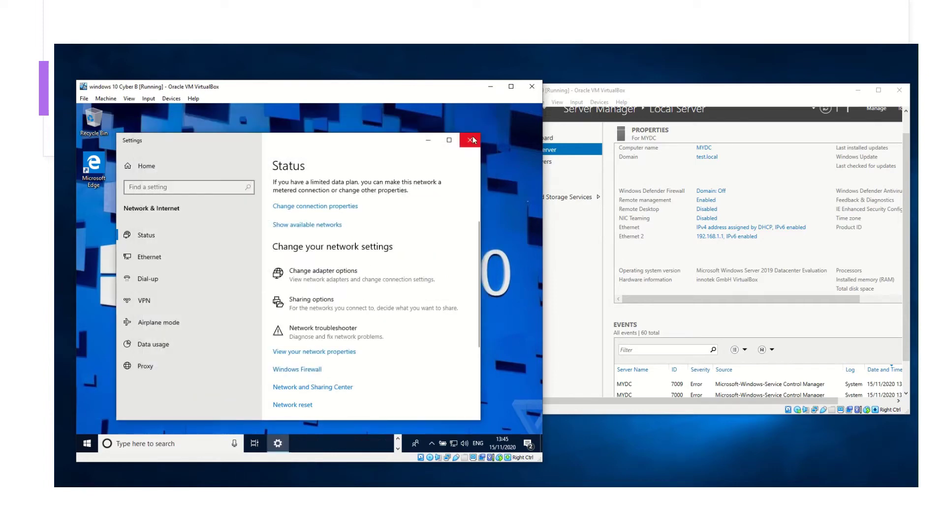
pyautogui.click(470, 141)
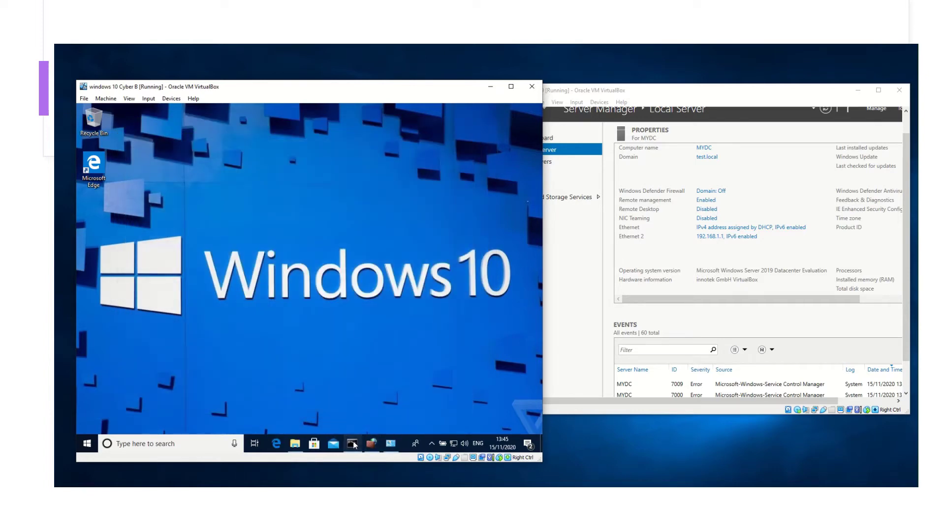
pyautogui.click(352, 443)
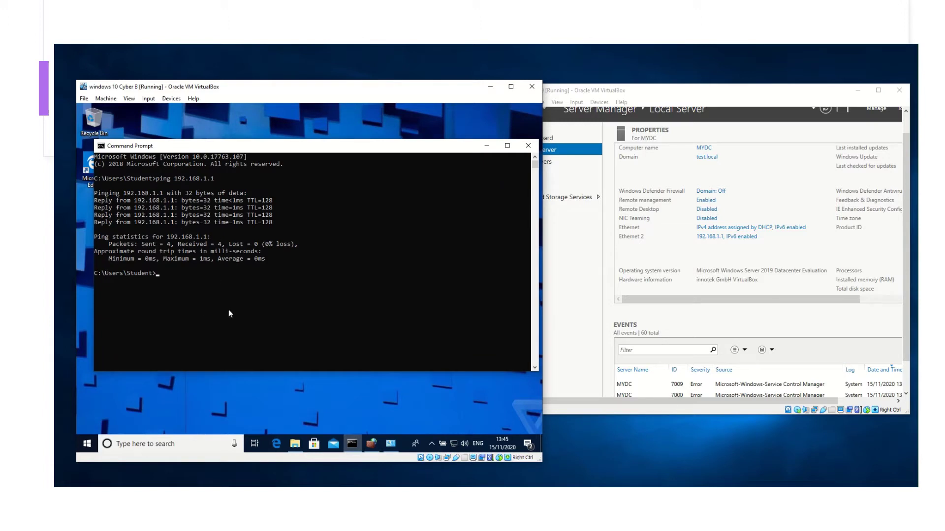
pyautogui.press('Up')
pyautogui.press('Return')
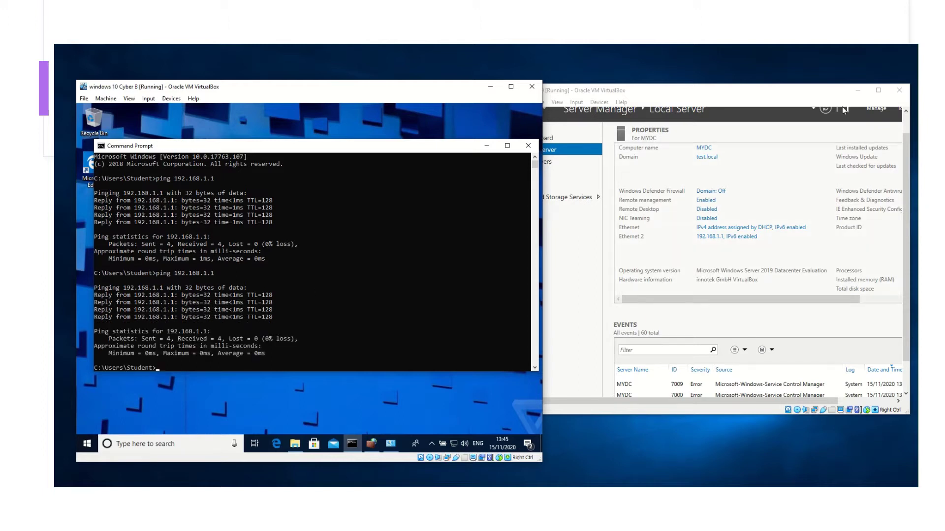
pyautogui.click(765, 102)
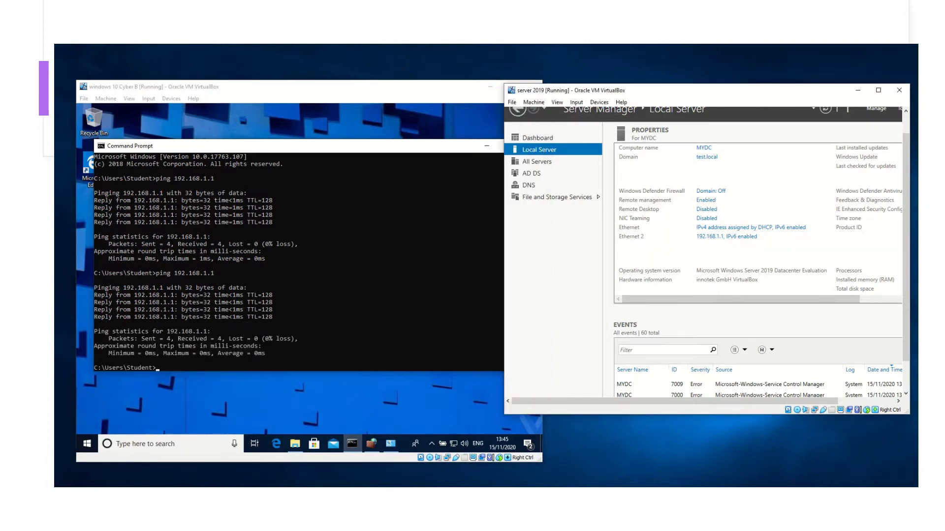
# Rerun ping 192.168.1.2 in the server's Command Prompt, receiving 4 replies with 0% loss
pyautogui.moveTo(902, 350); pyautogui.dragTo(904, 396)
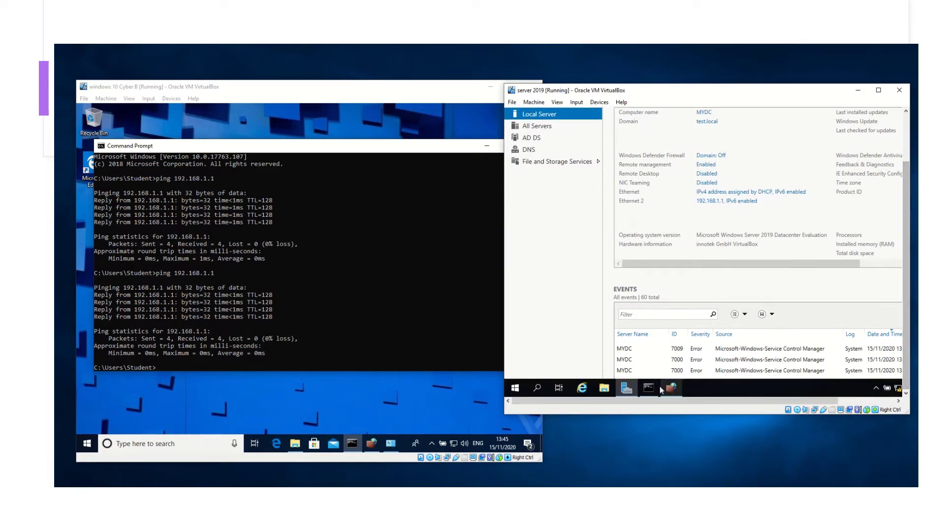
pyautogui.click(648, 387)
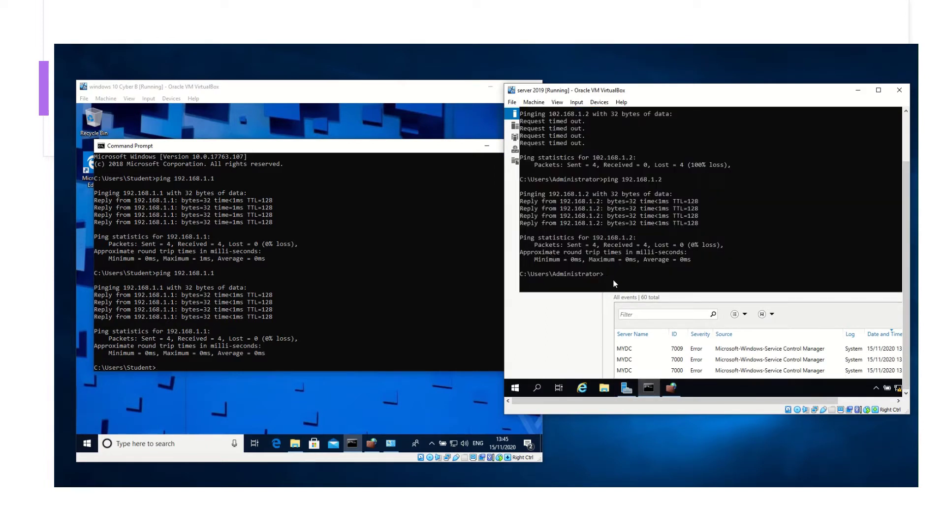
pyautogui.press('Up')
pyautogui.press('Return')
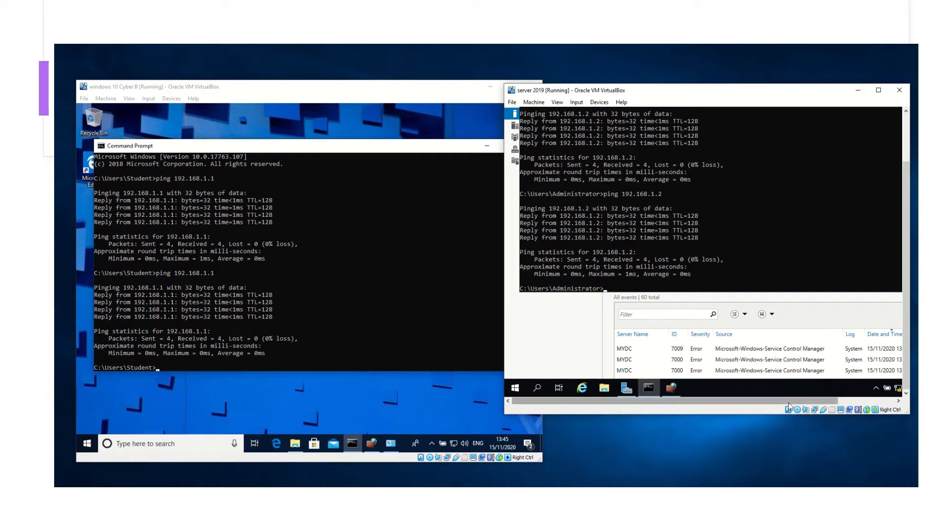
pyautogui.click(675, 390)
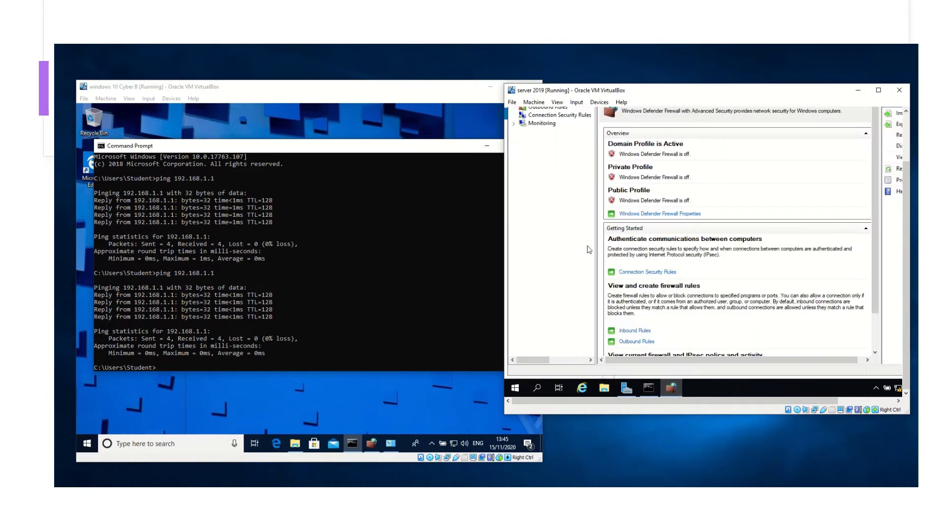
# Set the server firewall state to Off for Domain, Private and Public profiles and apply
pyautogui.click(671, 214)
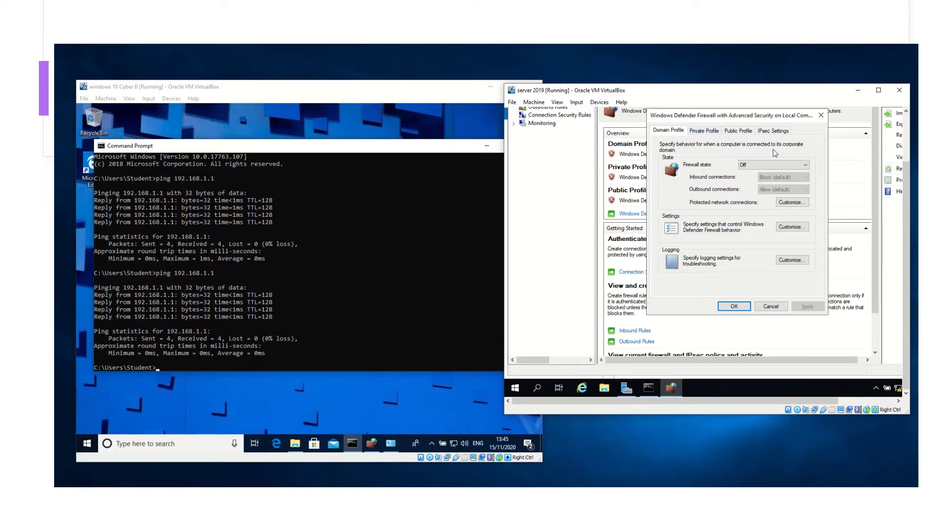
pyautogui.click(766, 166)
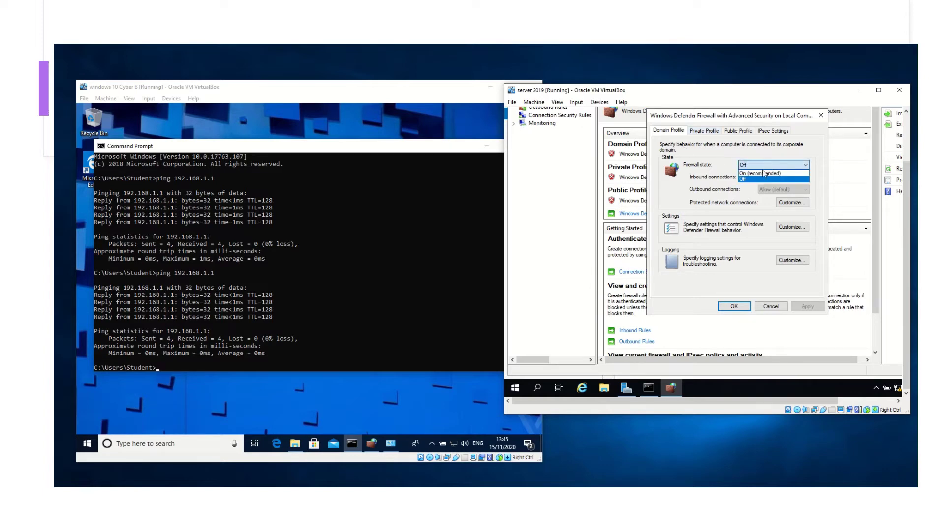
pyautogui.click(756, 181)
pyautogui.click(704, 130)
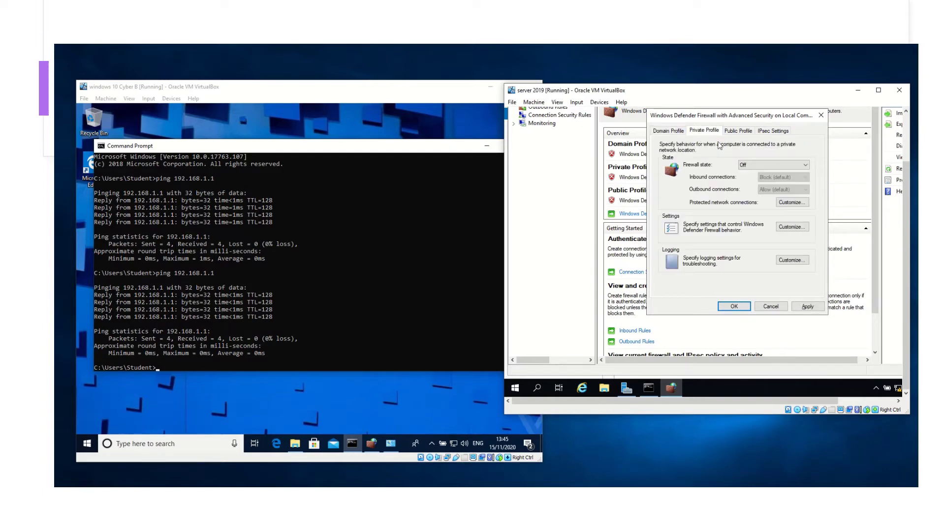
pyautogui.click(764, 165)
pyautogui.click(758, 181)
pyautogui.click(738, 130)
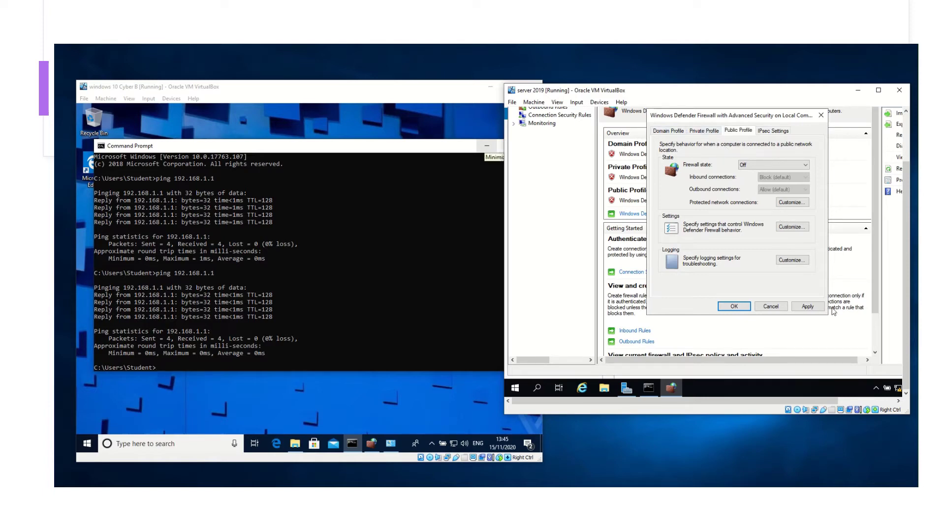
pyautogui.click(812, 307)
pyautogui.click(734, 306)
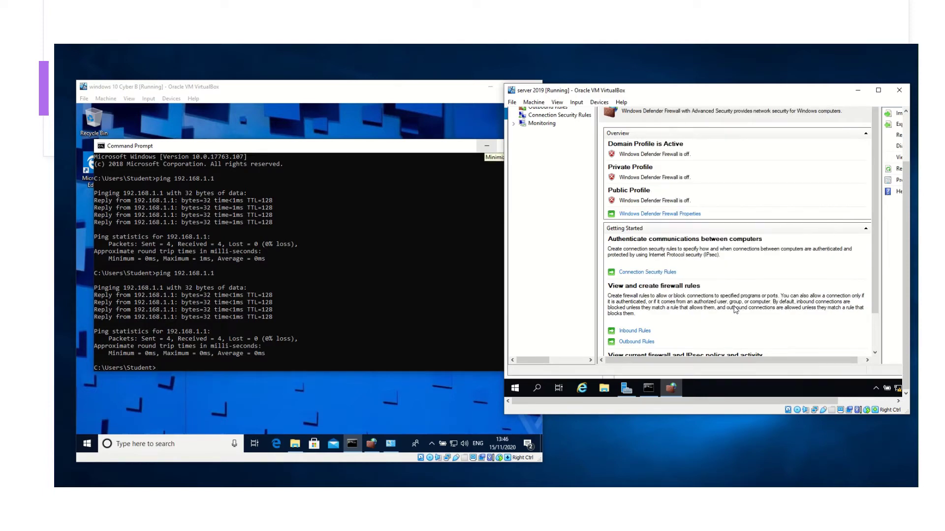
# Minimize the Server 2019 VM and the Windows 10 Command Prompt, leaving the Windows 10 desktop showing
pyautogui.click(857, 93)
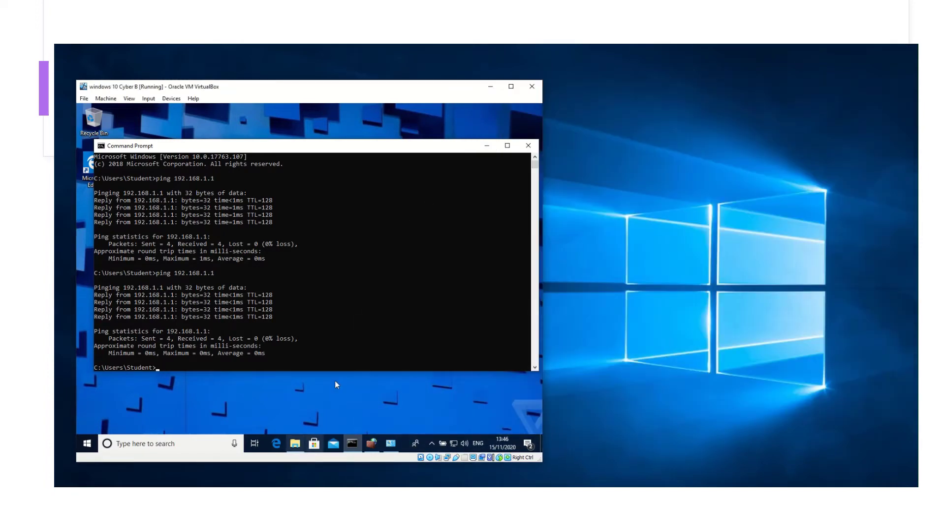
pyautogui.click(488, 146)
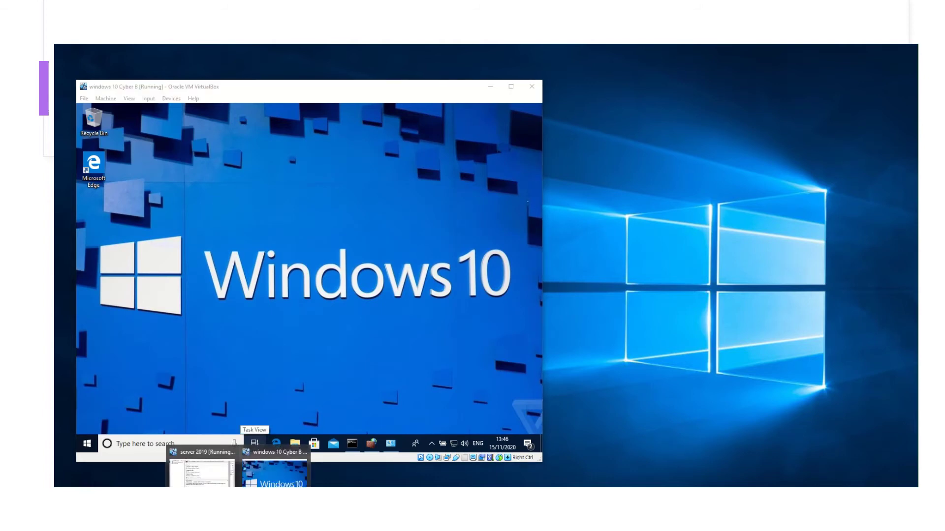
pyautogui.click(200, 465)
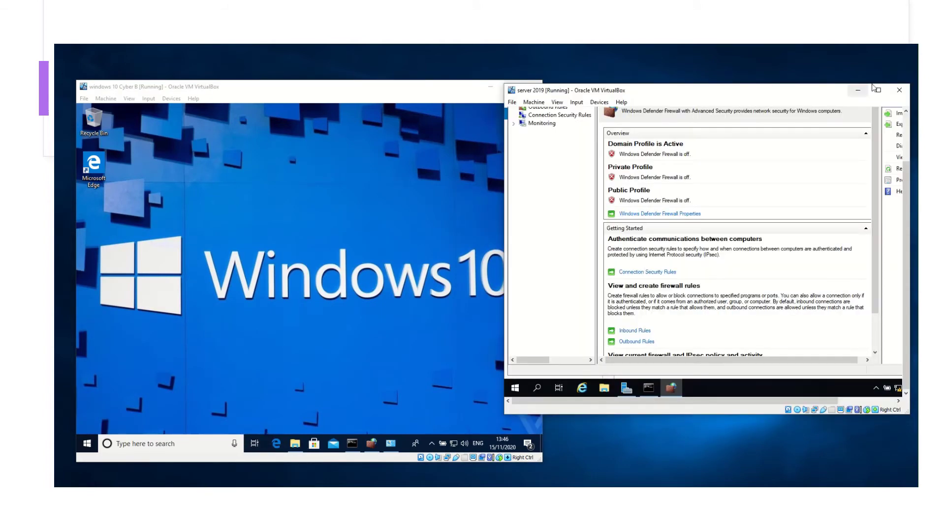
pyautogui.click(858, 90)
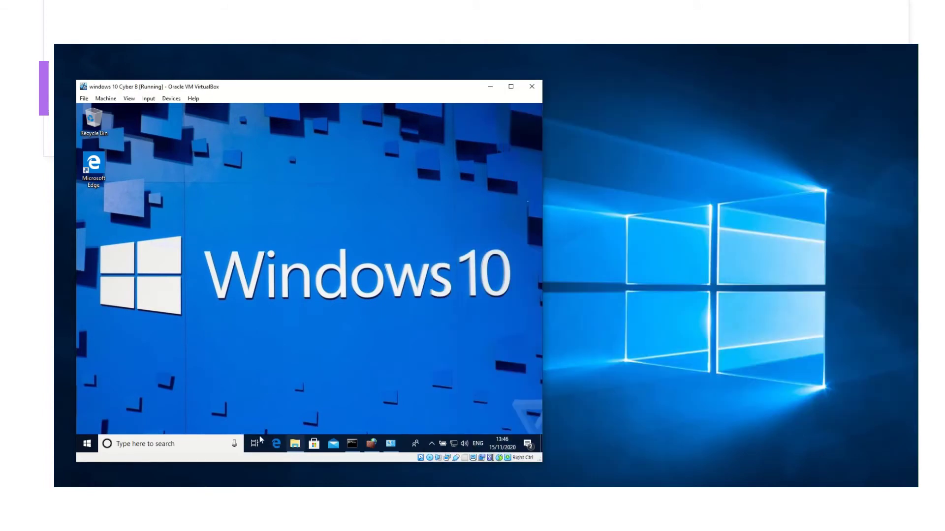
# Open the Computer Name/Domain Changes dialog for DESKTOP-NUM5UDQ from This PC's Properties
pyautogui.click(298, 448)
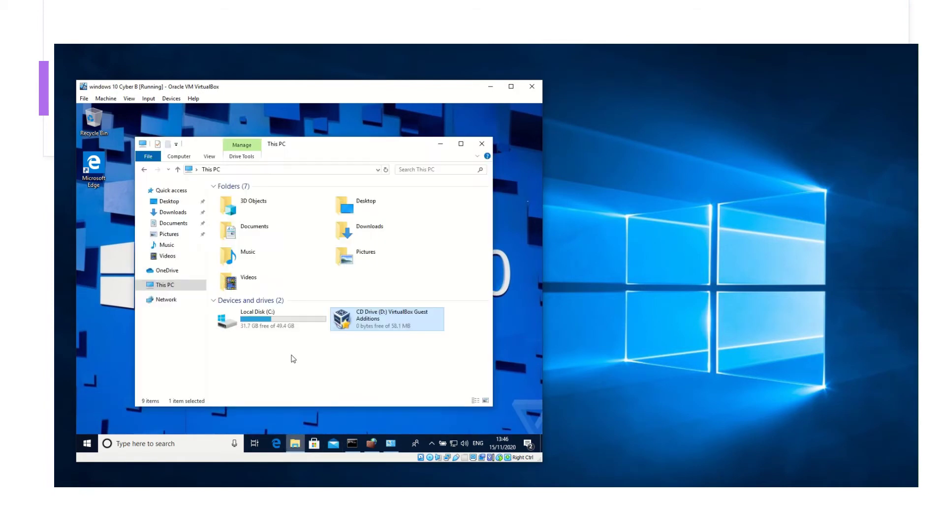
pyautogui.rightClick(183, 290)
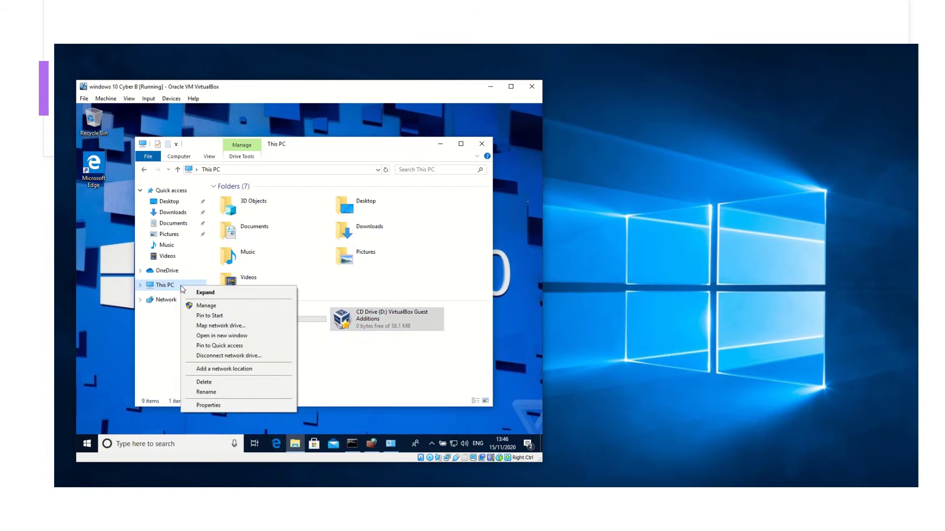
pyautogui.click(207, 406)
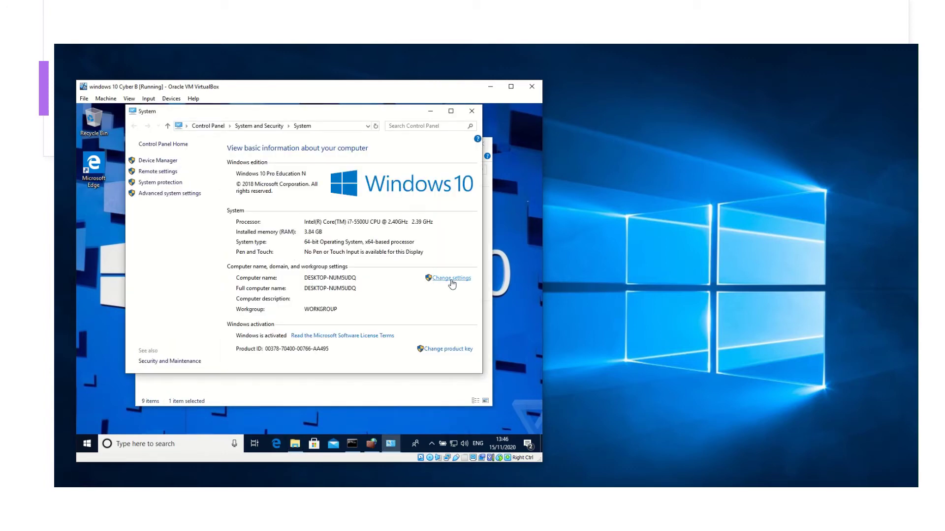
pyautogui.click(451, 278)
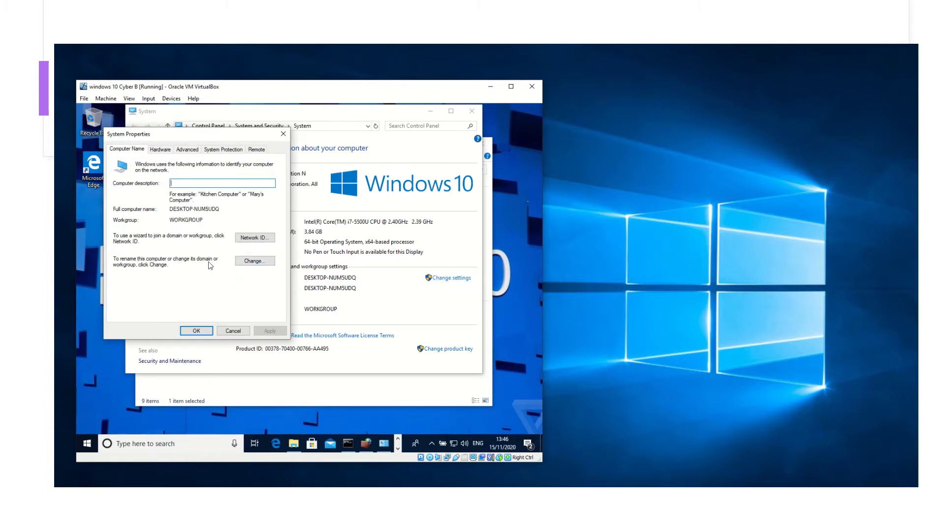
pyautogui.click(253, 262)
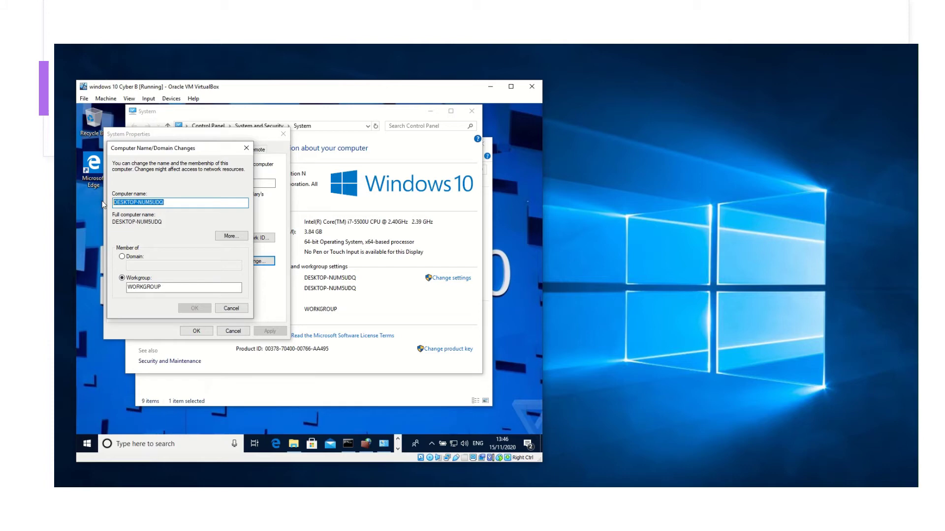
# Rename the computer Room1PC1, make it a member of domain test.local, and confirm
pyautogui.write('Room1PC1')
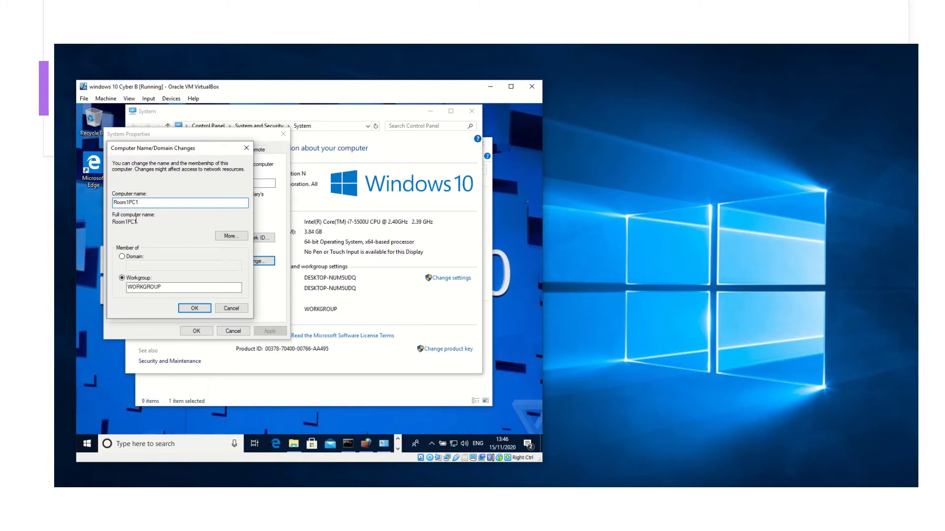
pyautogui.click(123, 257)
pyautogui.click(137, 266)
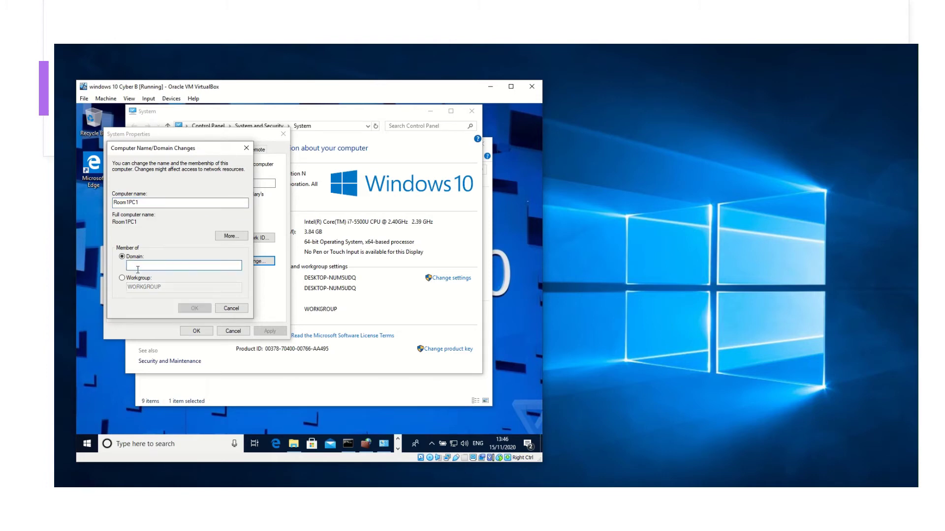
pyautogui.write('test.local')
pyautogui.click(191, 310)
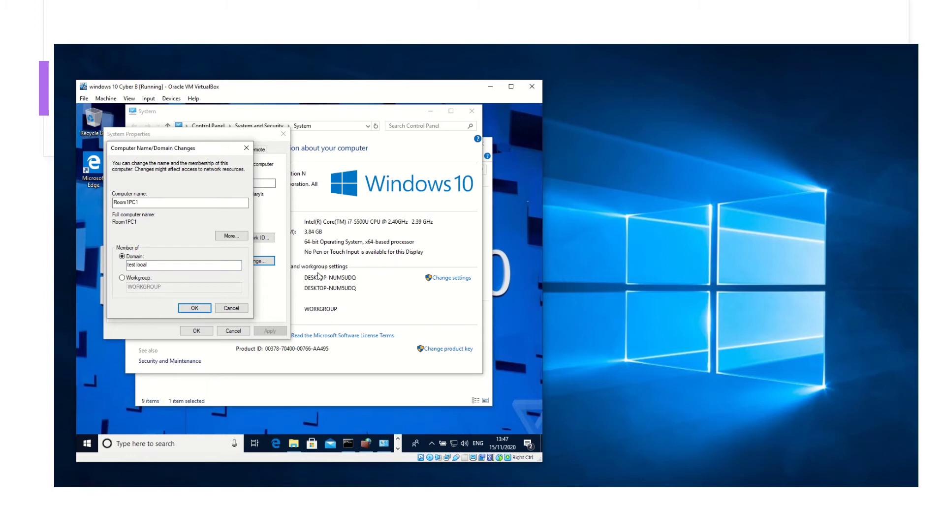
pyautogui.moveTo(348, 443)
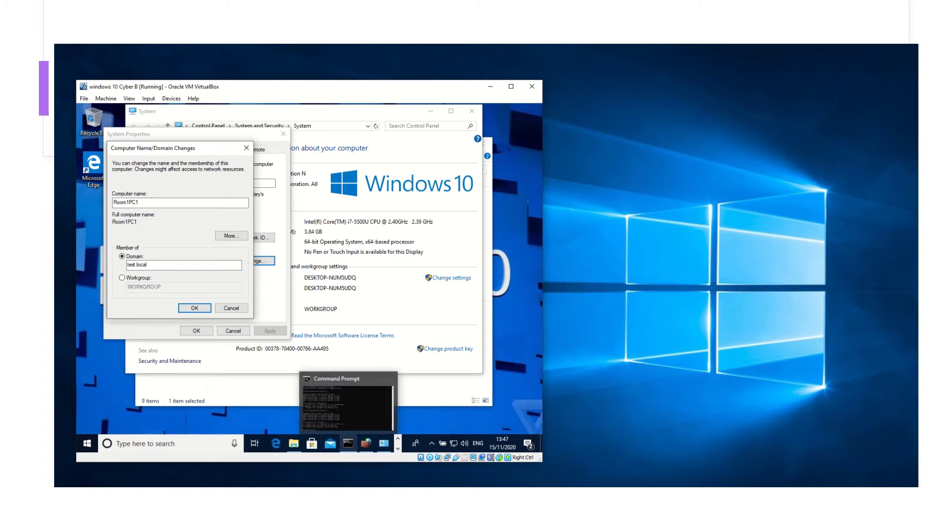
pyautogui.click(276, 470)
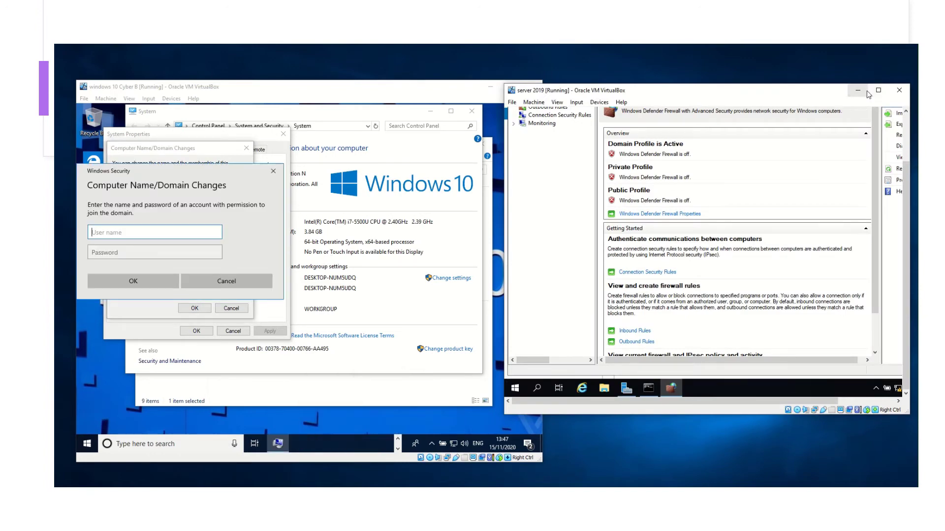
# Submit mistyped administrator credentials for the join and dismiss the wrong-credentials error
pyautogui.click(863, 93)
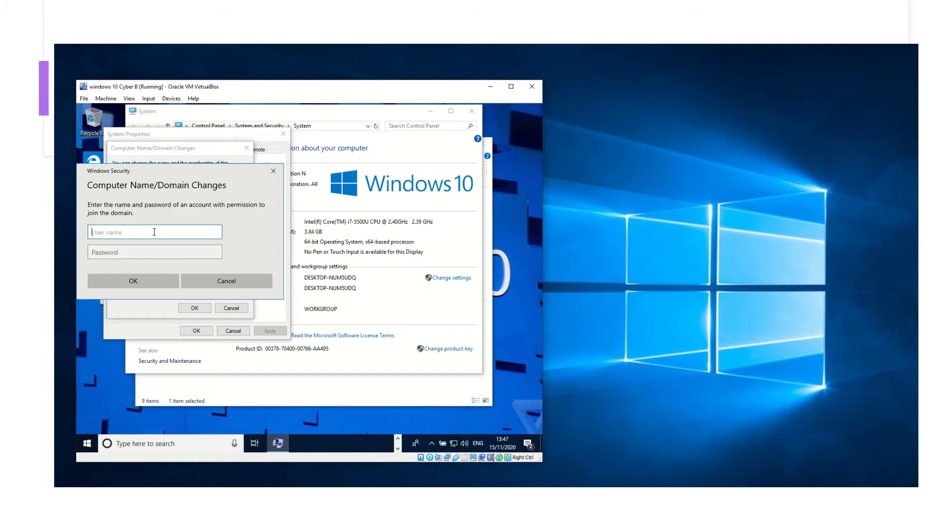
pyautogui.write('Adi')
pyautogui.write('m')
pyautogui.write('istrator')
pyautogui.click(107, 252)
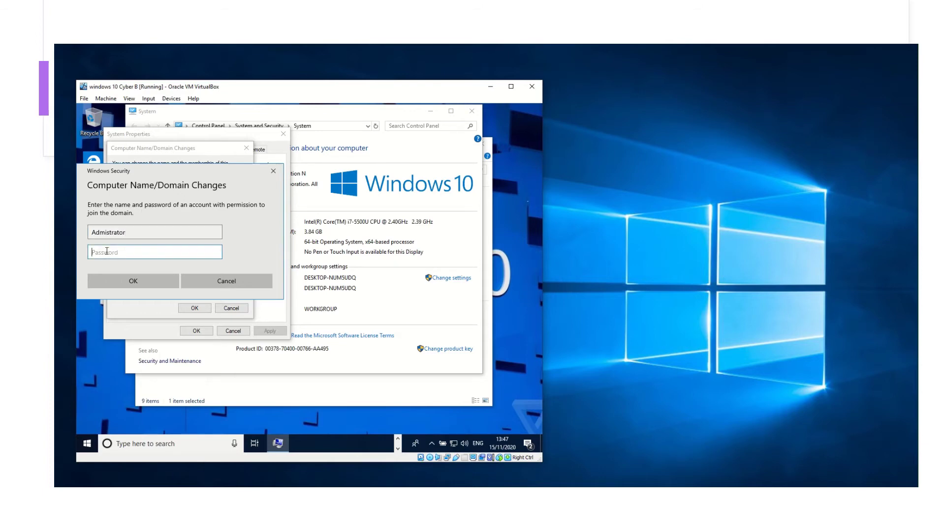
pyautogui.write('Password')
pyautogui.click(132, 281)
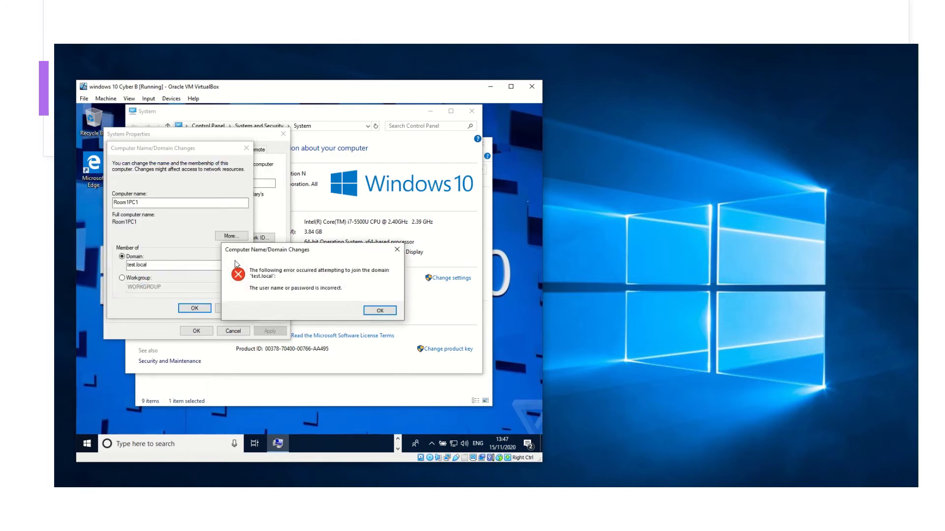
pyautogui.click(374, 311)
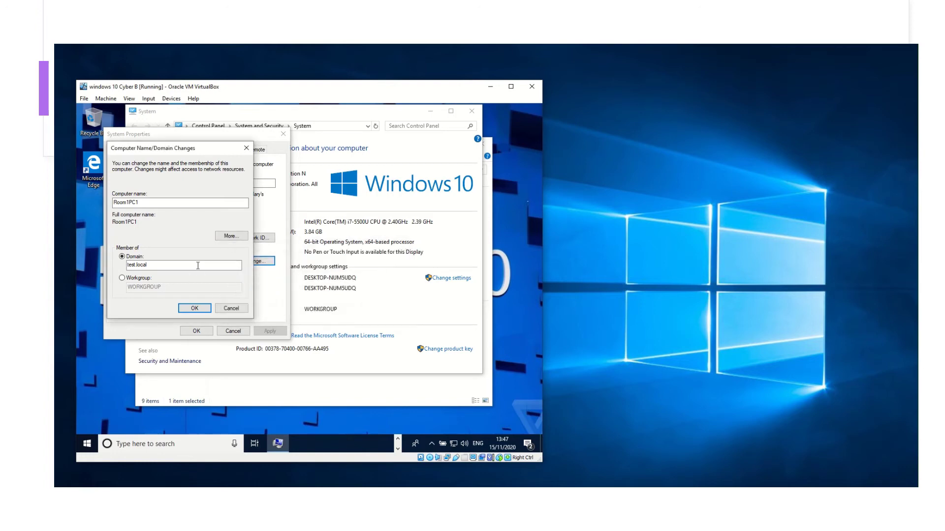
# Retry the test.local join with the Administrator account and its correct password
pyautogui.click(195, 308)
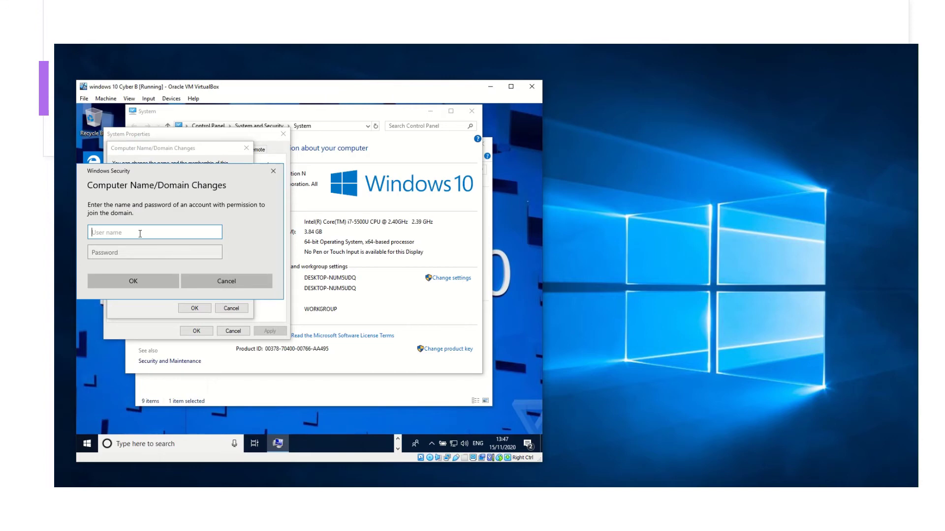
pyautogui.write('Administrator')
pyautogui.click(126, 253)
pyautogui.write('P')
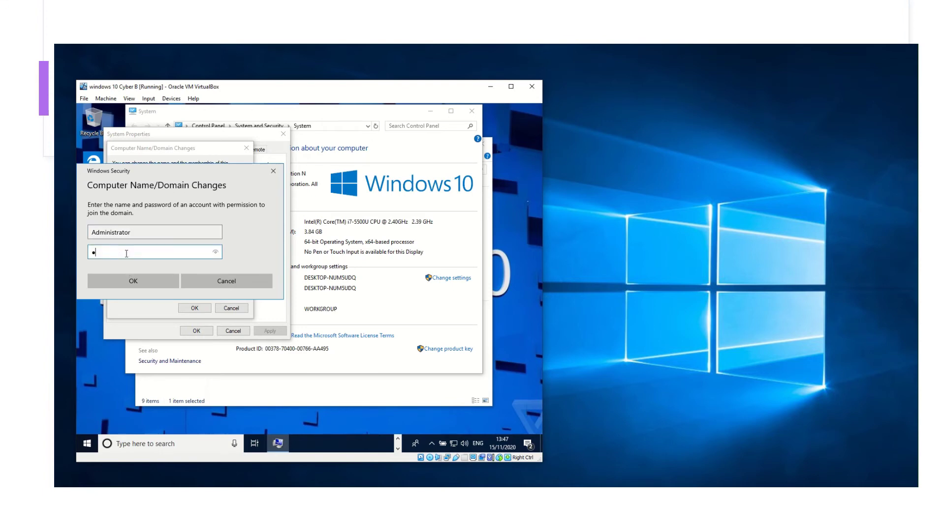
pyautogui.write('a$$w0rd')
pyautogui.click(157, 284)
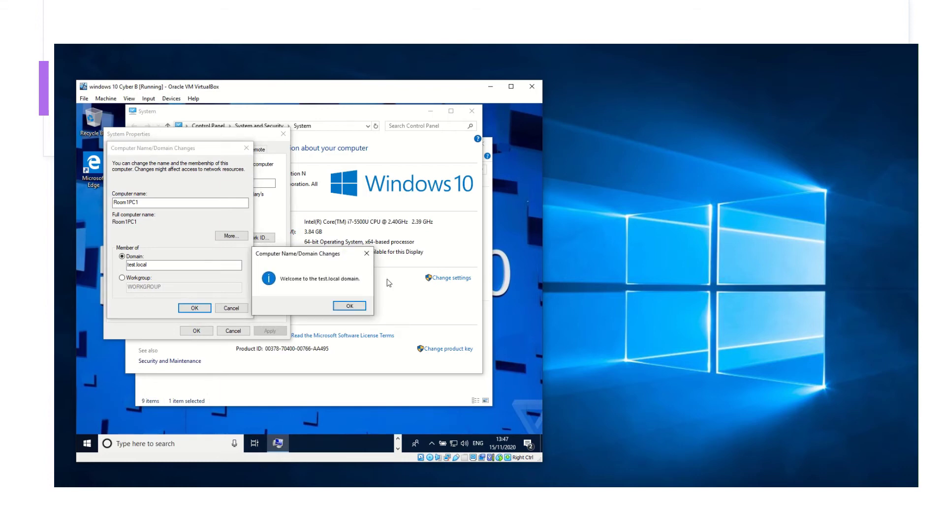
# Acknowledge the welcome and restart messages, close System Properties, and restart the VM now
pyautogui.click(350, 307)
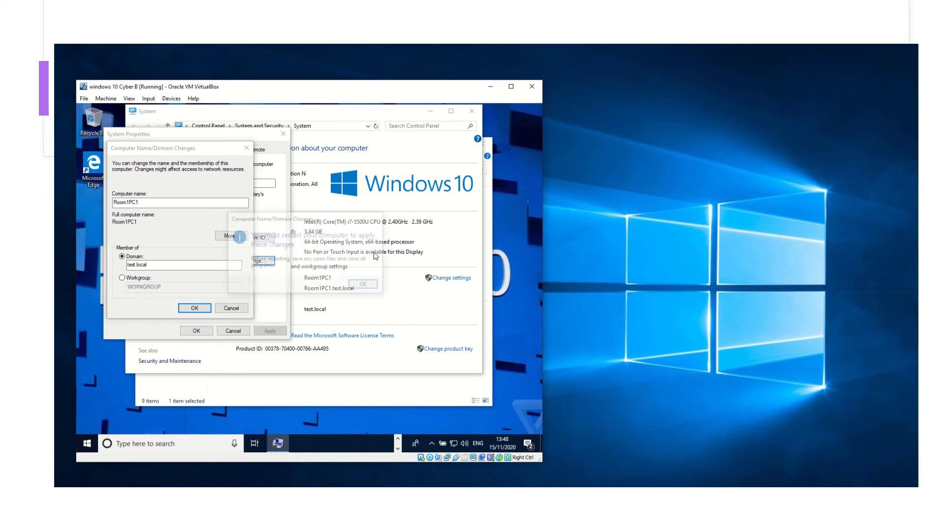
pyautogui.click(373, 288)
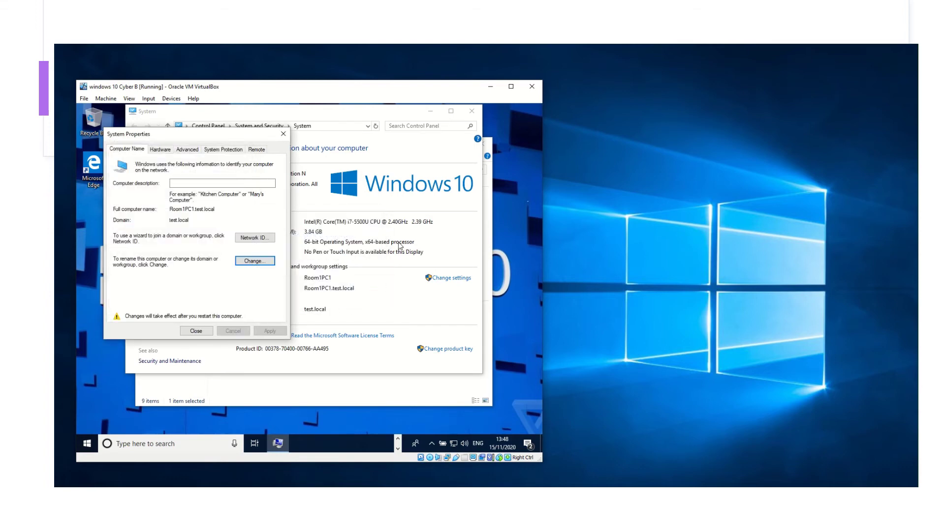
pyautogui.click(197, 331)
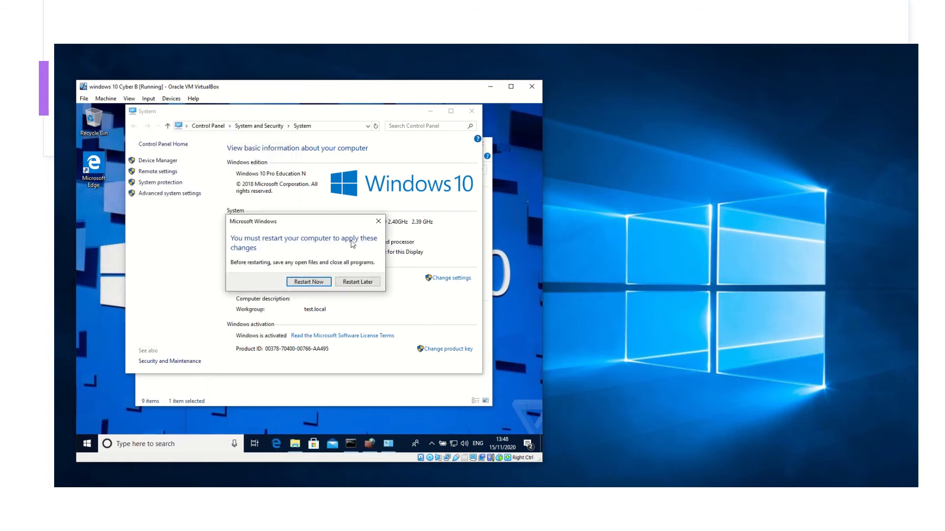
pyautogui.click(309, 283)
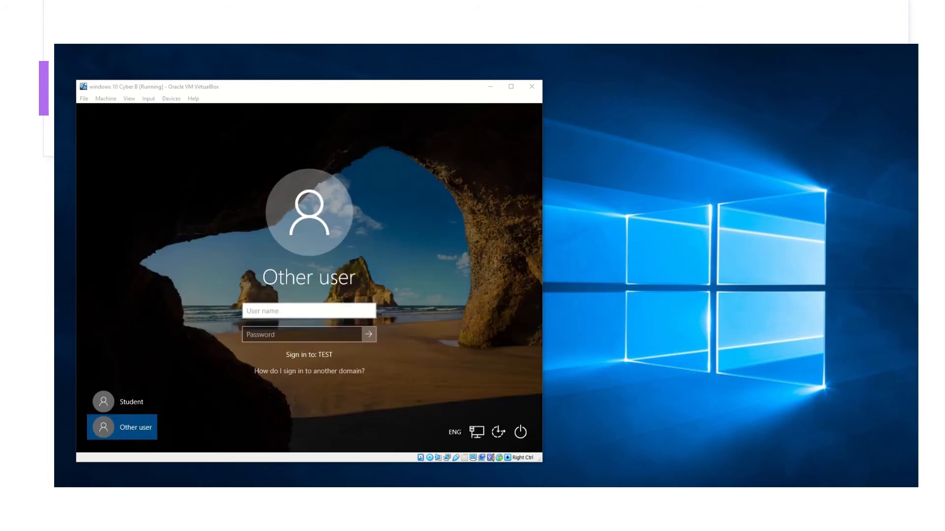
# Try signing in as Other user 'administrator' with a password
pyautogui.click(130, 403)
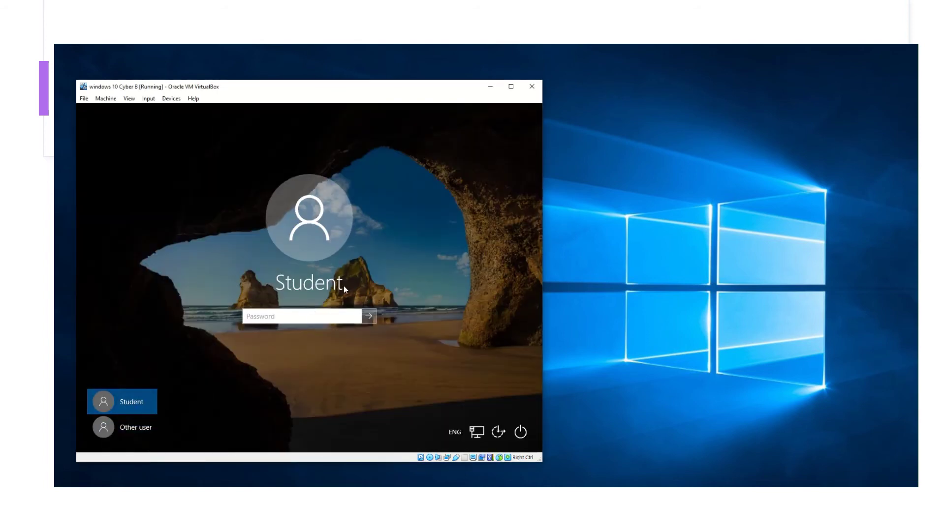
pyautogui.click(142, 430)
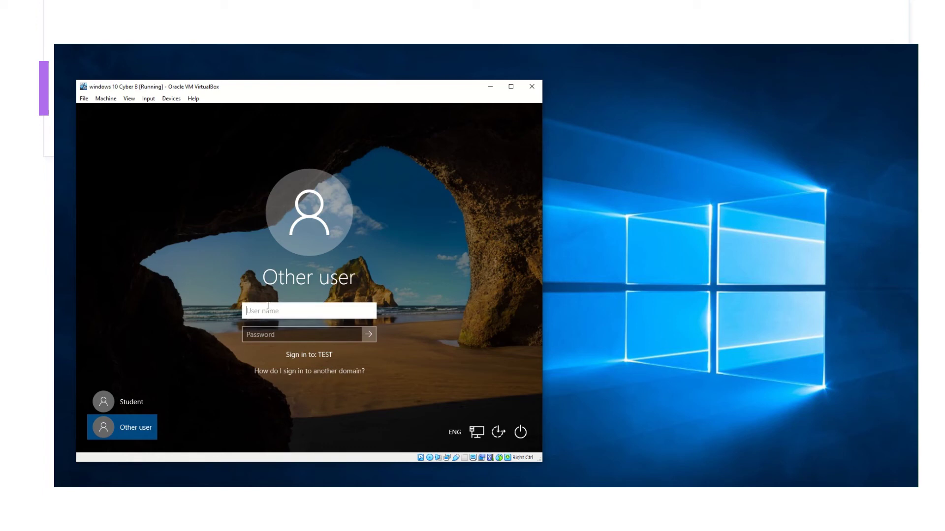
pyautogui.write('administrator')
pyautogui.click(251, 335)
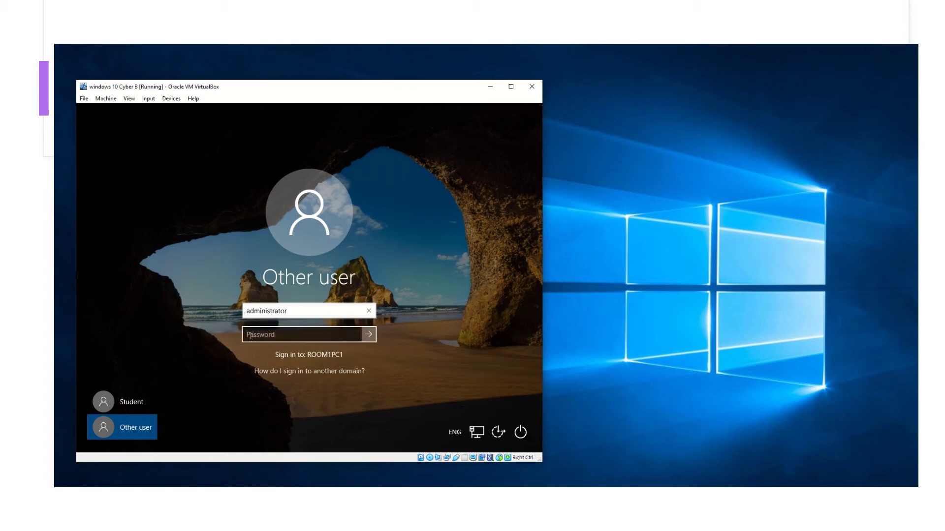
pyautogui.write('*****')
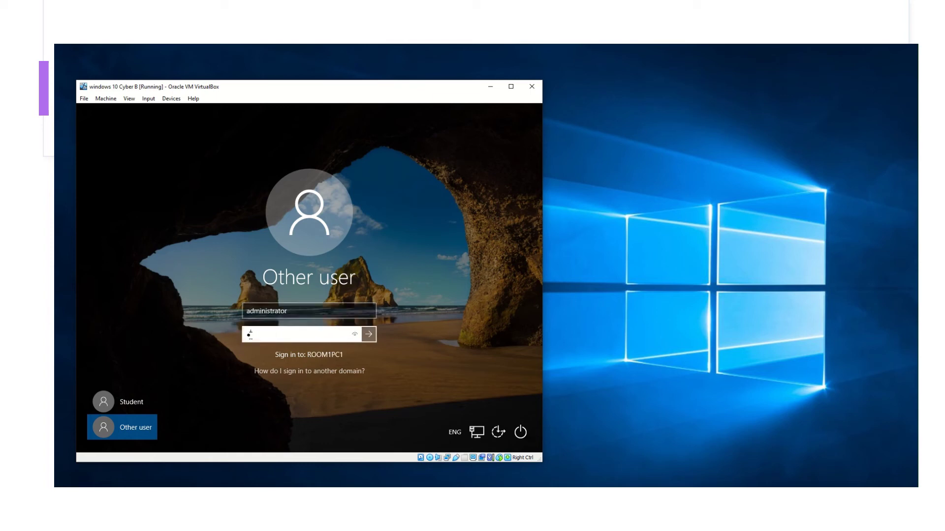
pyautogui.write('****')
pyautogui.press('Return')
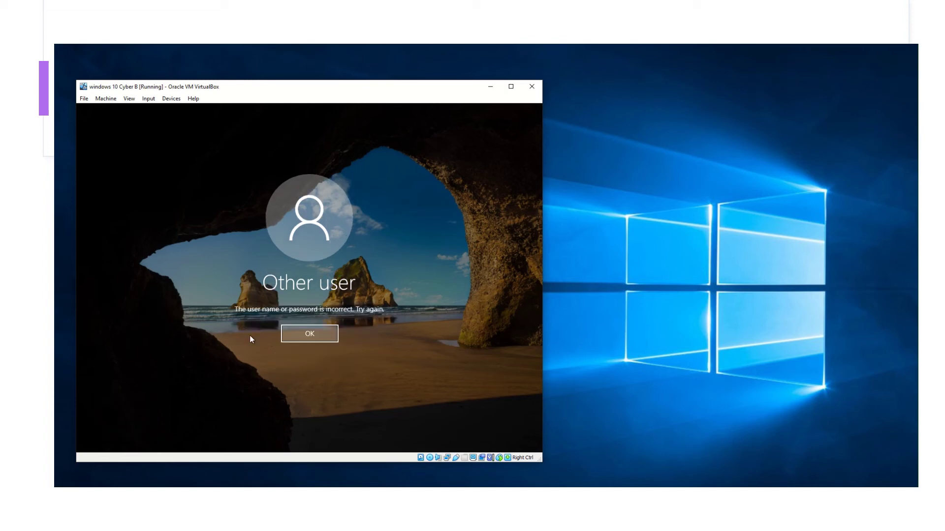
# Dismiss the incorrect-password messages and retry the administrator password
pyautogui.click(310, 333)
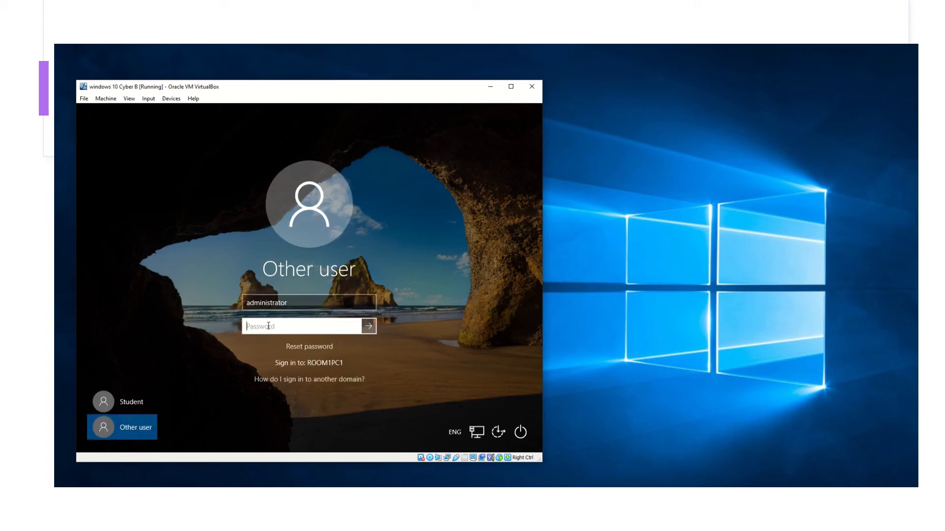
pyautogui.write('*********')
pyautogui.press('Return')
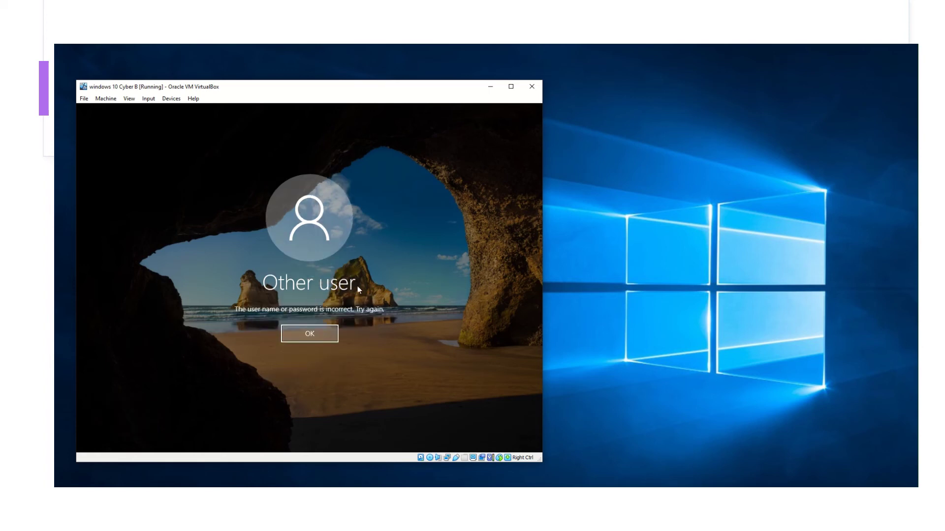
pyautogui.click(316, 334)
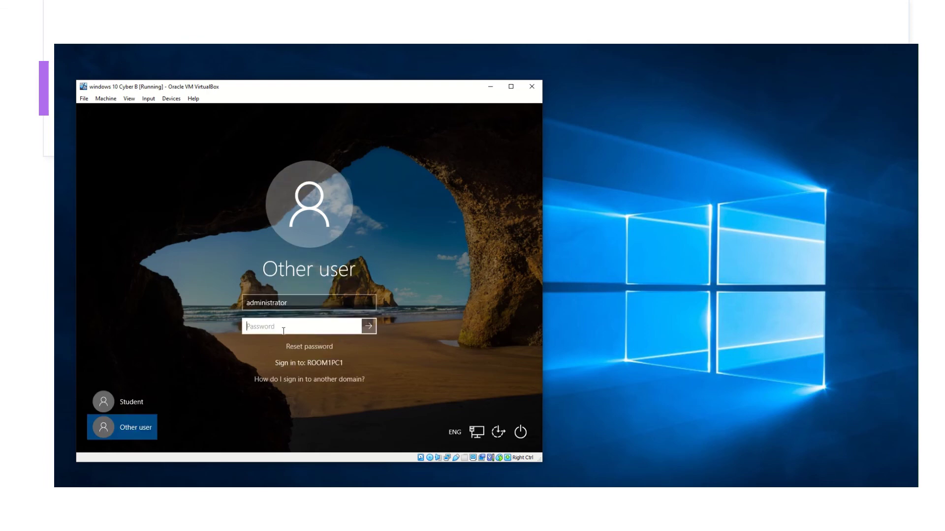
pyautogui.write('*')
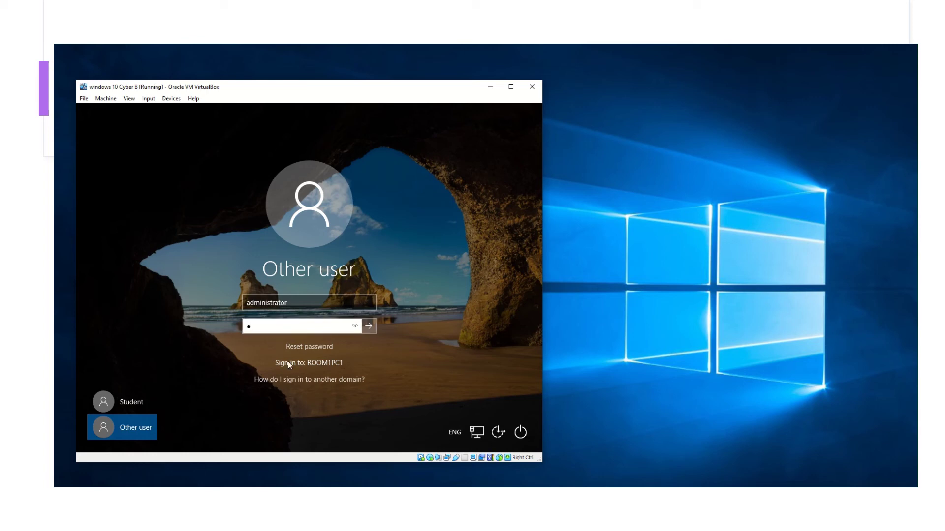
# Show the help on signing in to another domain, then select the existing user name
pyautogui.click(305, 380)
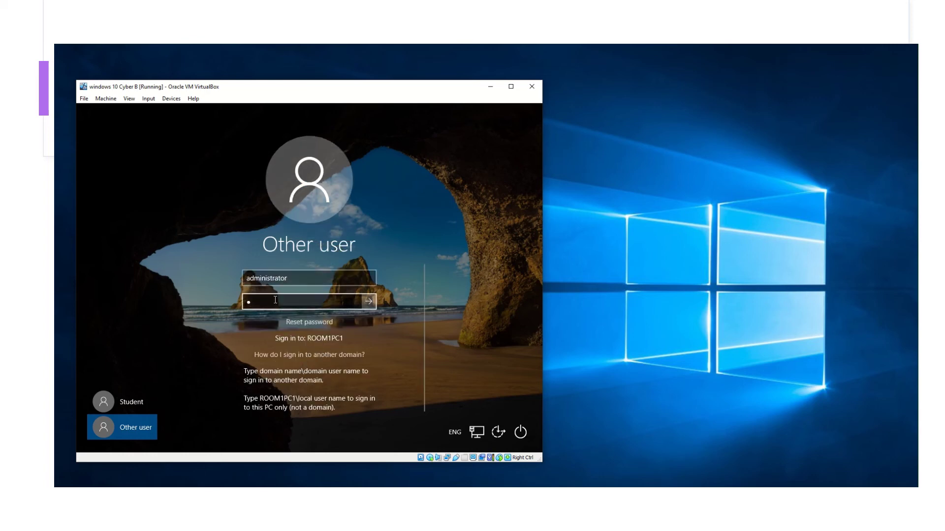
pyautogui.click(286, 279)
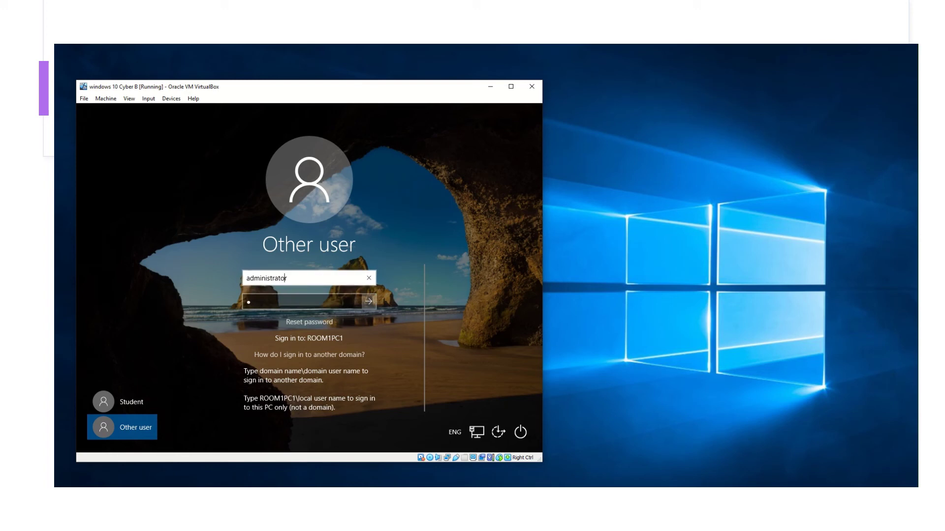
pyautogui.hotkey('ctrl', 'a')
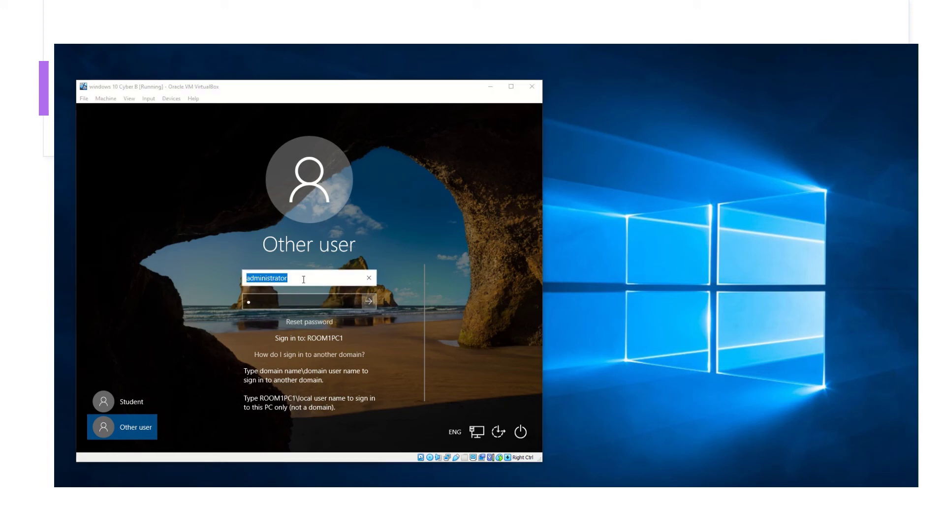
pyautogui.moveTo(301, 277); pyautogui.dragTo(238, 278)
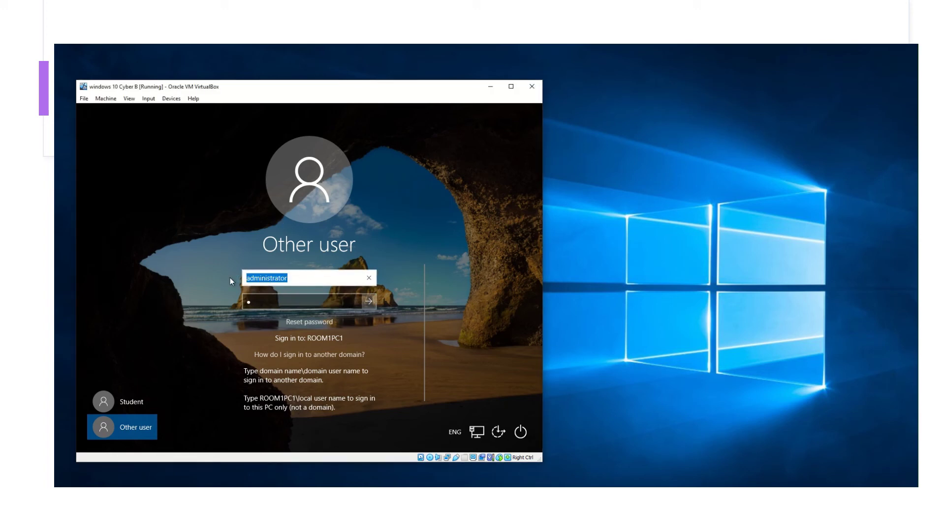
# Sign in as test\administrator with the domain administrator password
pyautogui.write('test')
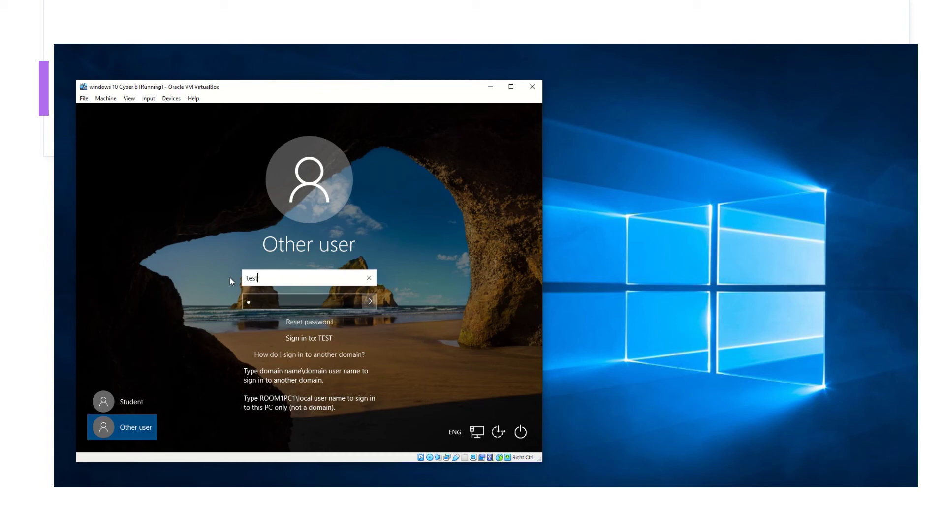
pyautogui.write('\\administrator')
pyautogui.press('Tab')
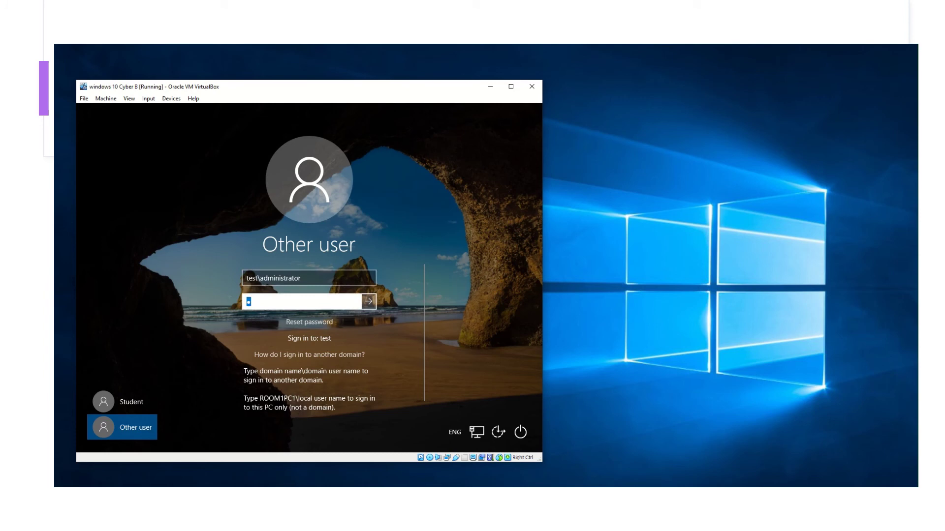
pyautogui.write('Pa$$w0rd')
pyautogui.press('Return')
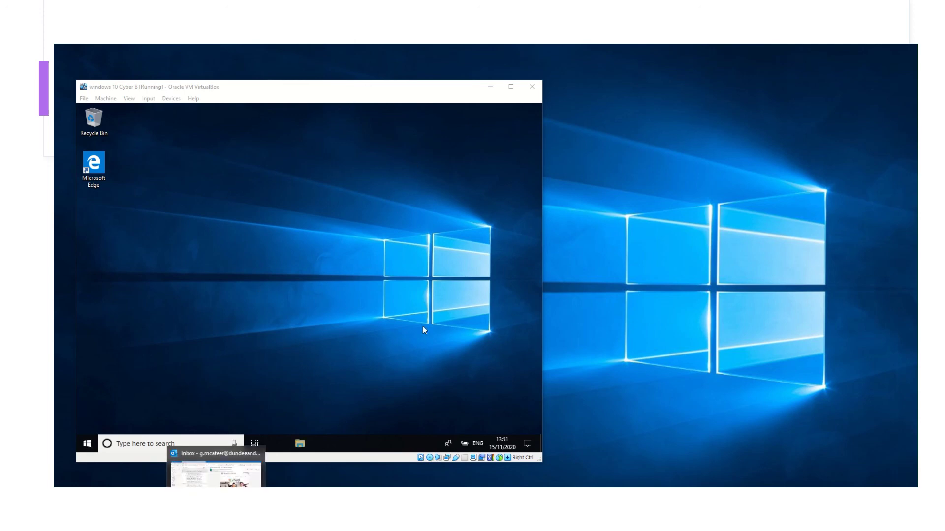
pyautogui.click(393, 349)
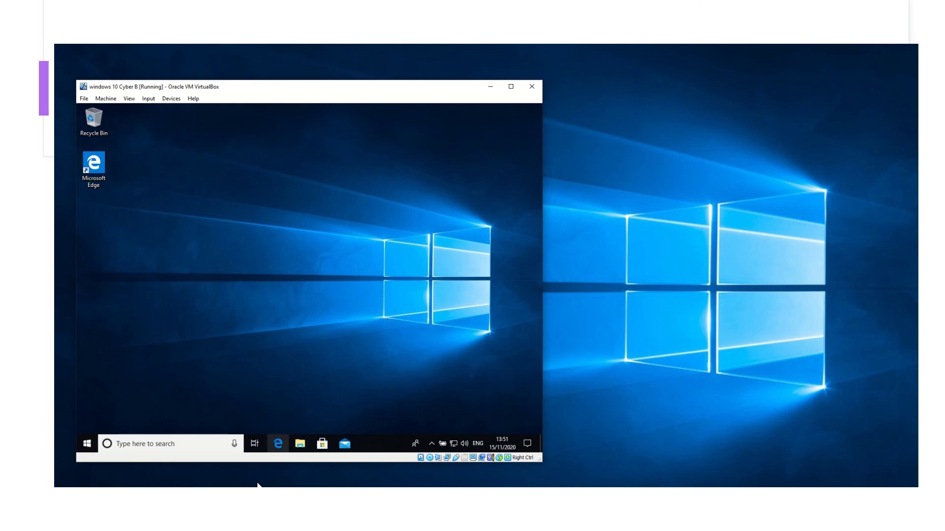
pyautogui.click(278, 444)
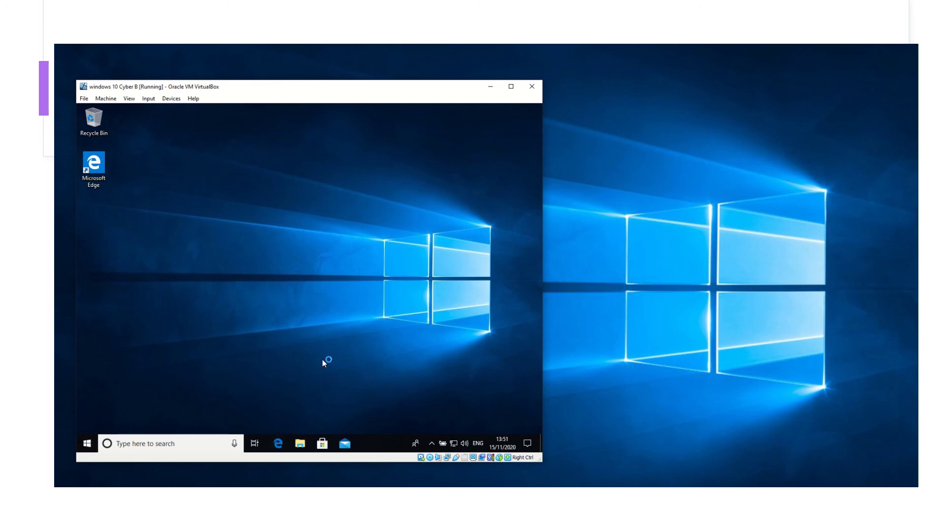